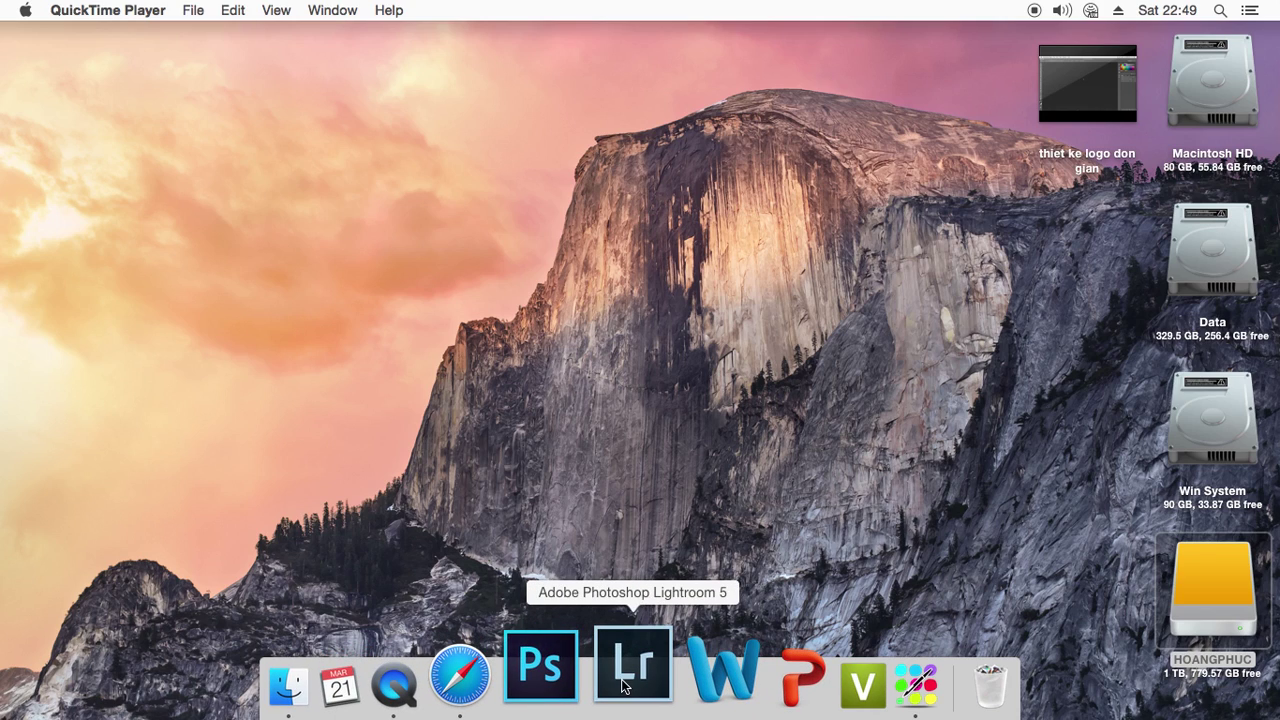
- Launch Lightroom 5 from the Dock, opening the empty Lightroom 5 Catalog in Develop
click(622, 685)
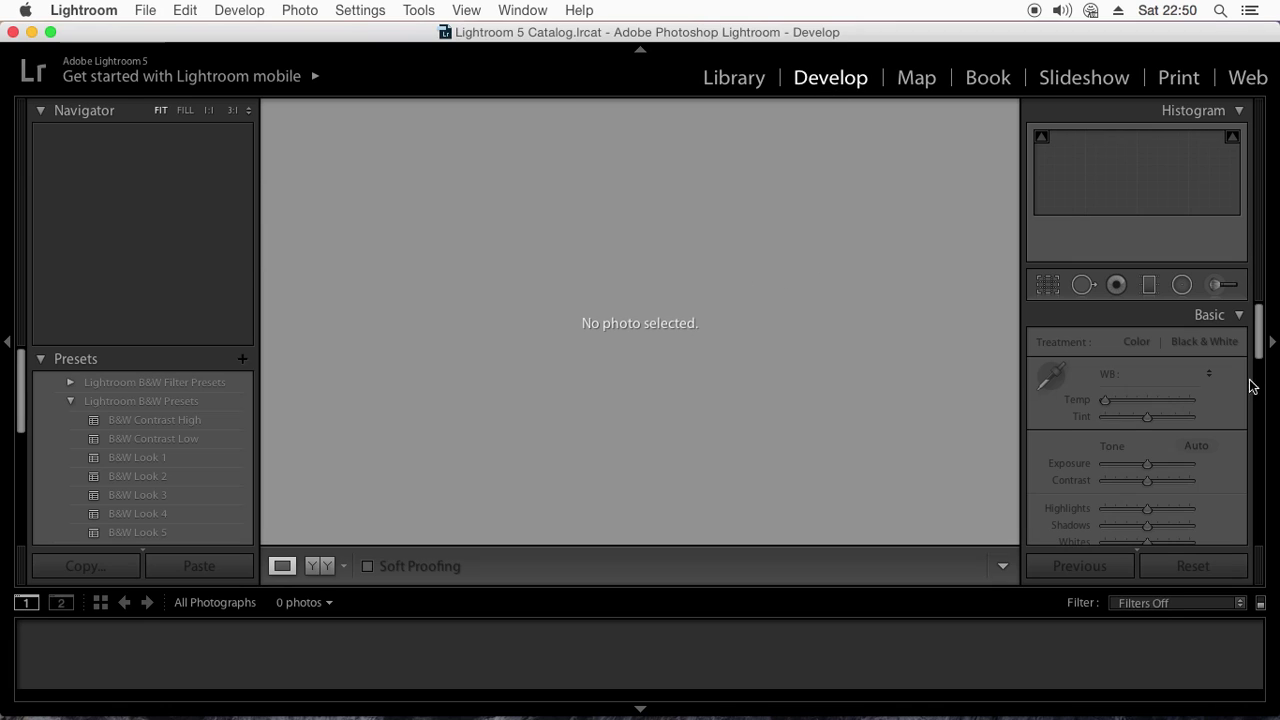
- Show the empty catalog in the Library module, then minimize Lightroom to reveal the Finder desktop
mouse_move(1259, 347)
mouse_down()
mouse_move(1260, 500)
mouse_move(1272, 335)
mouse_up()
click(712, 78)
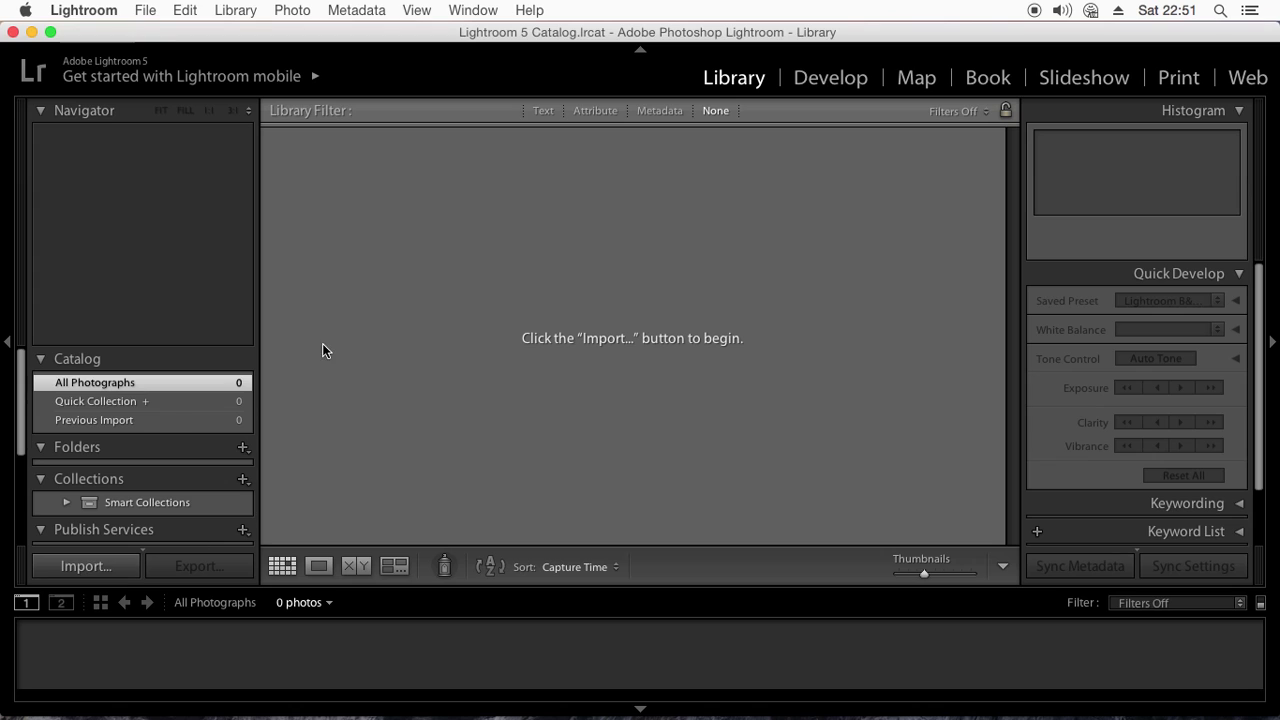
click(31, 32)
click(833, 387)
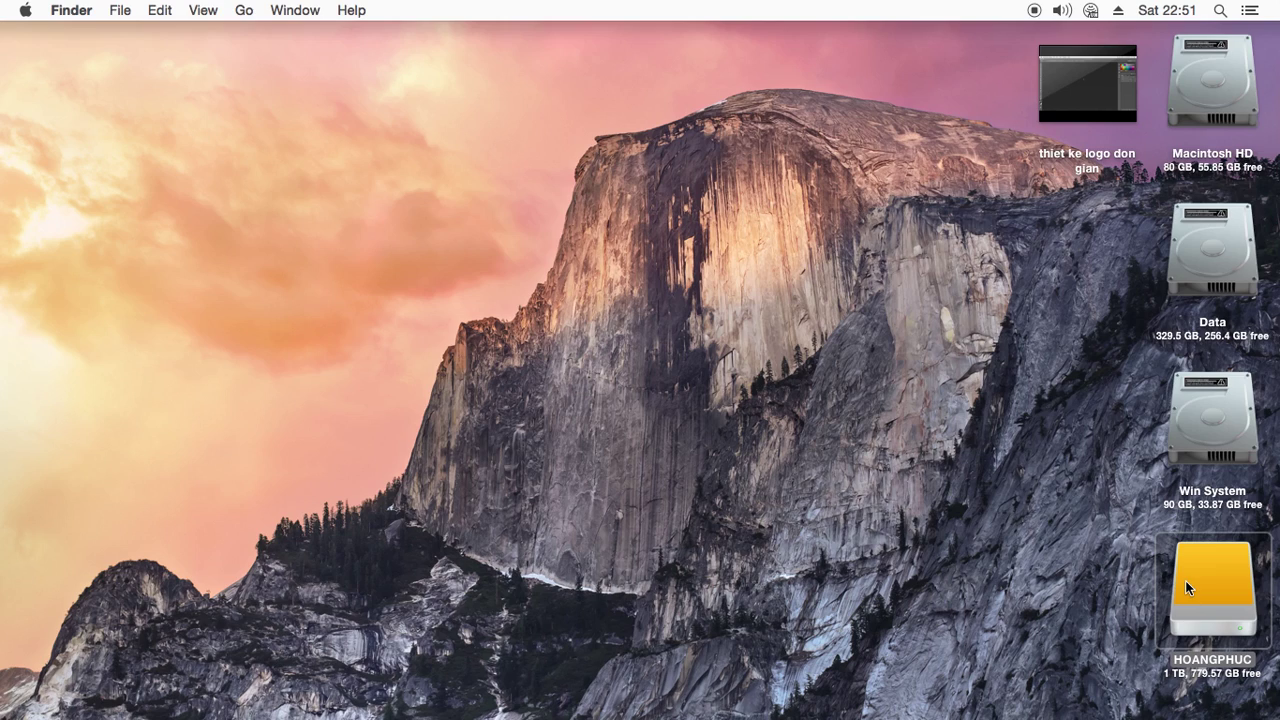
- Open the HOANGPHUC drive and then its hinhanh folder in Finder
click(938, 573)
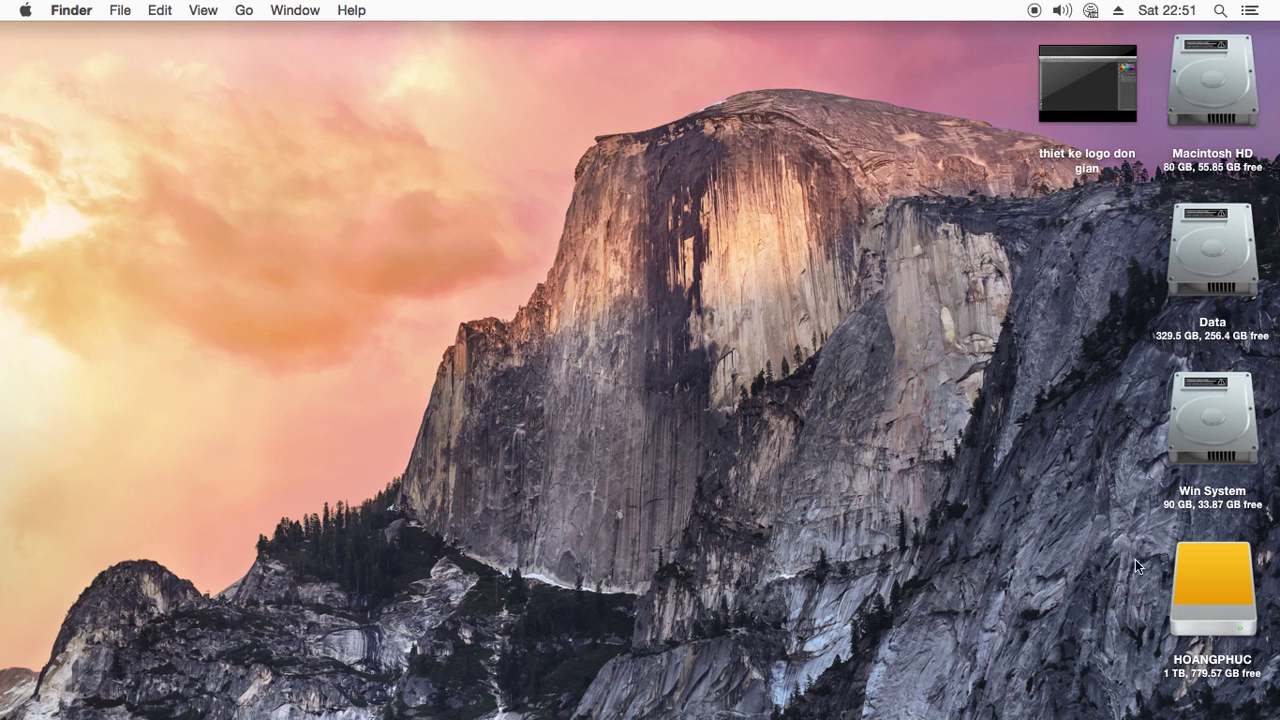
double_click(1182, 582)
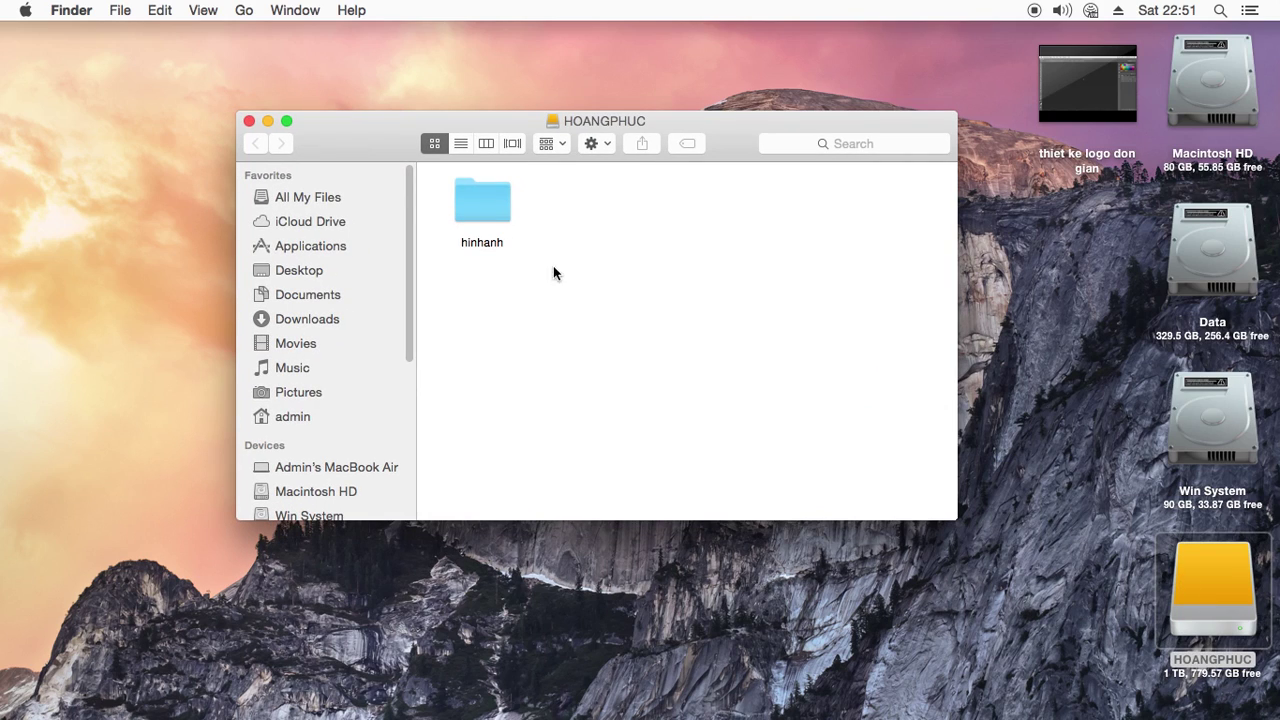
drag(583, 120, 598, 109)
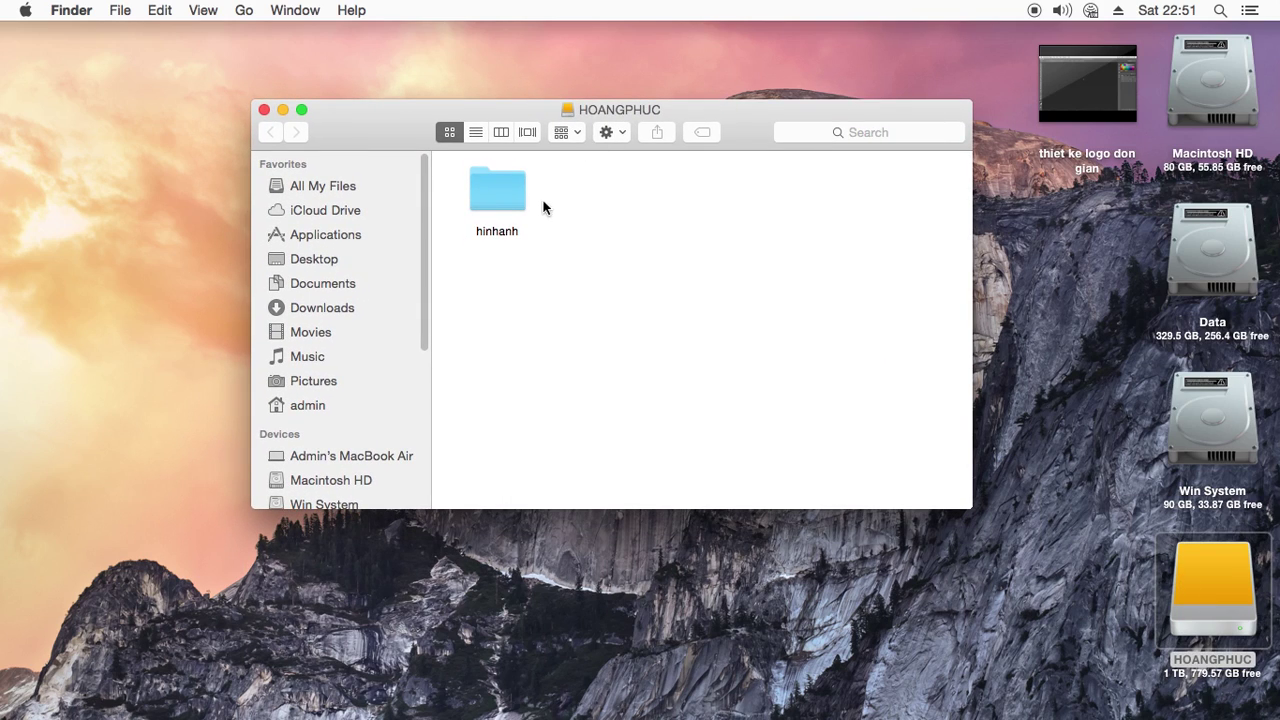
double_click(505, 198)
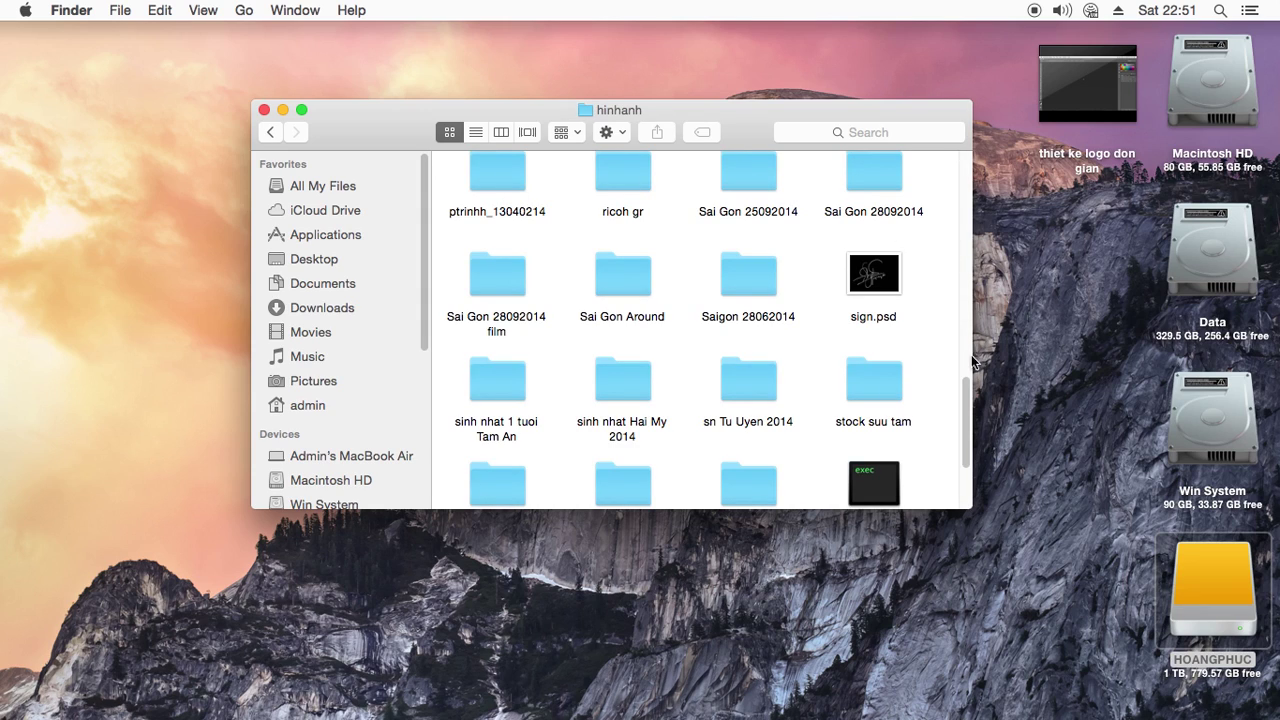
drag(966, 413, 982, 154)
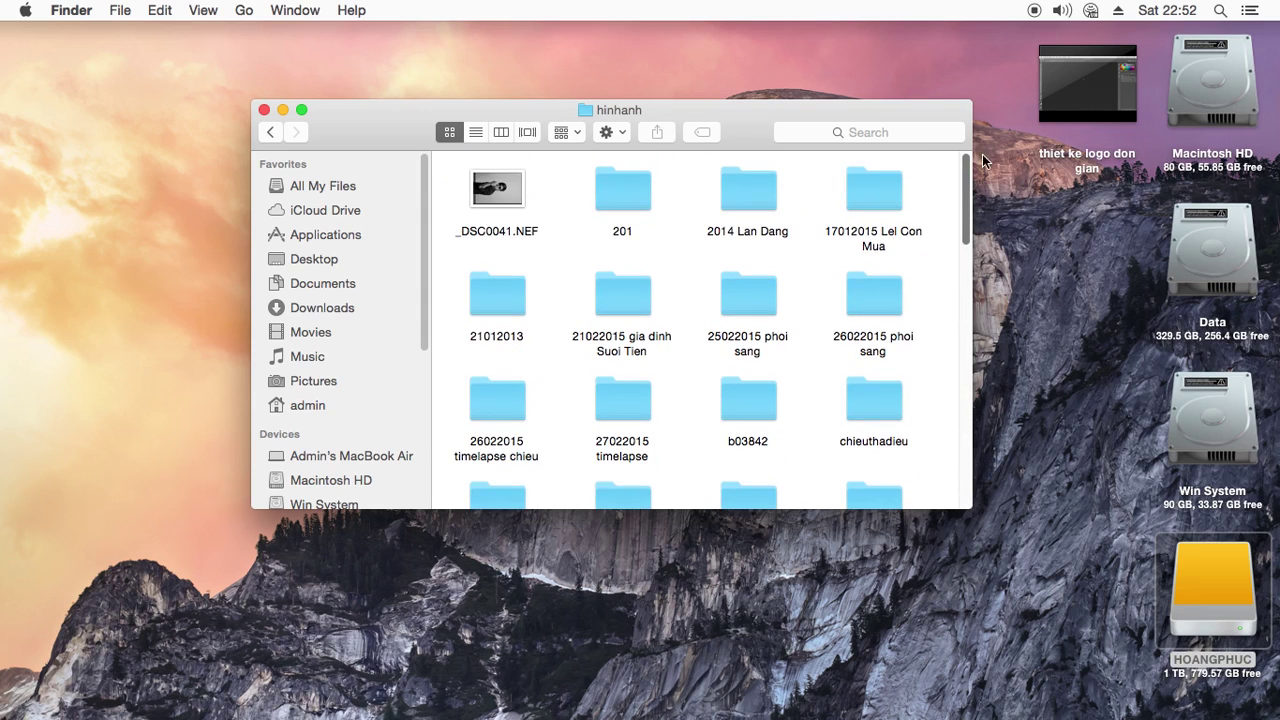
- Make the hinhanh window full screen and arrange its folders by Name
click(301, 111)
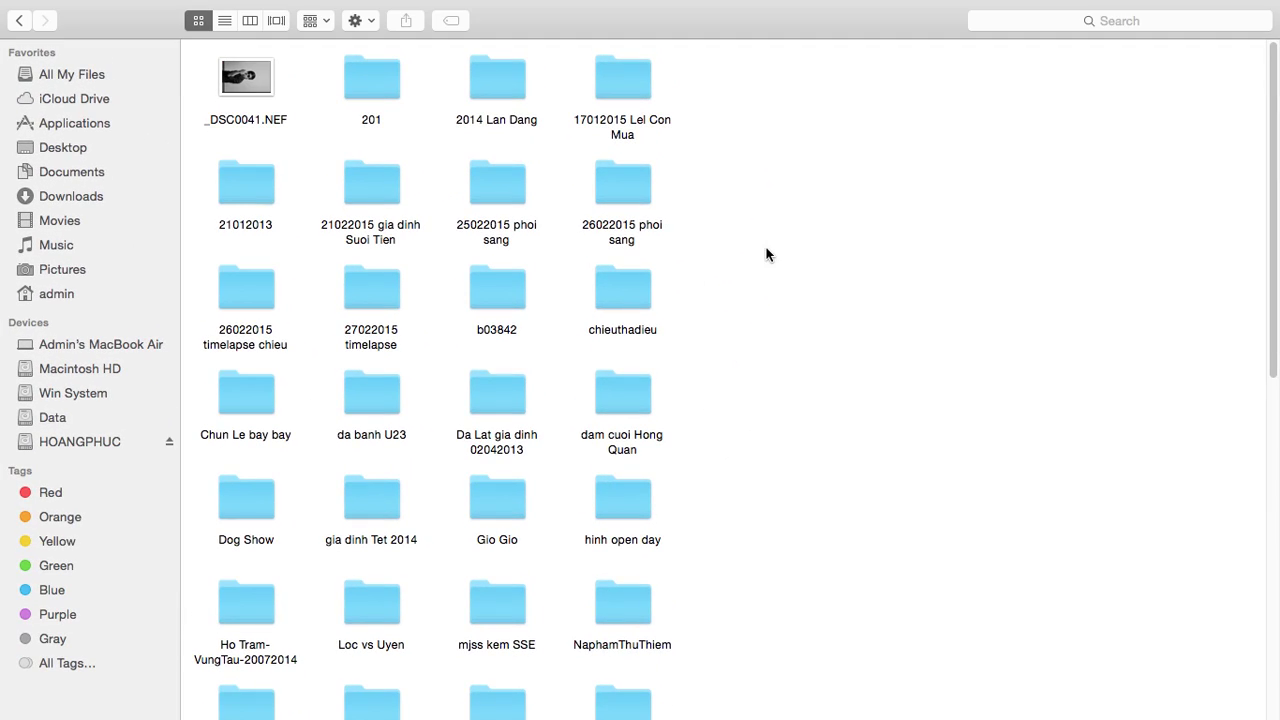
right_click(766, 254)
click(950, 366)
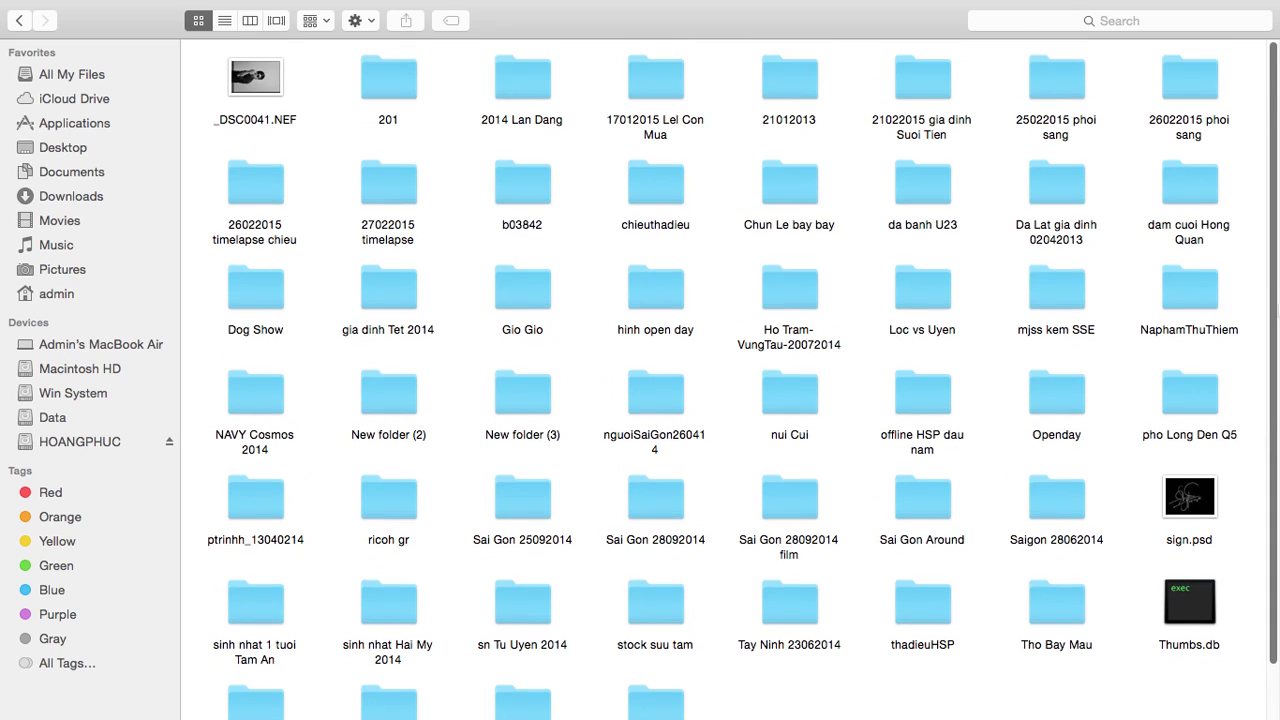
scroll(1260, 466, down, 2)
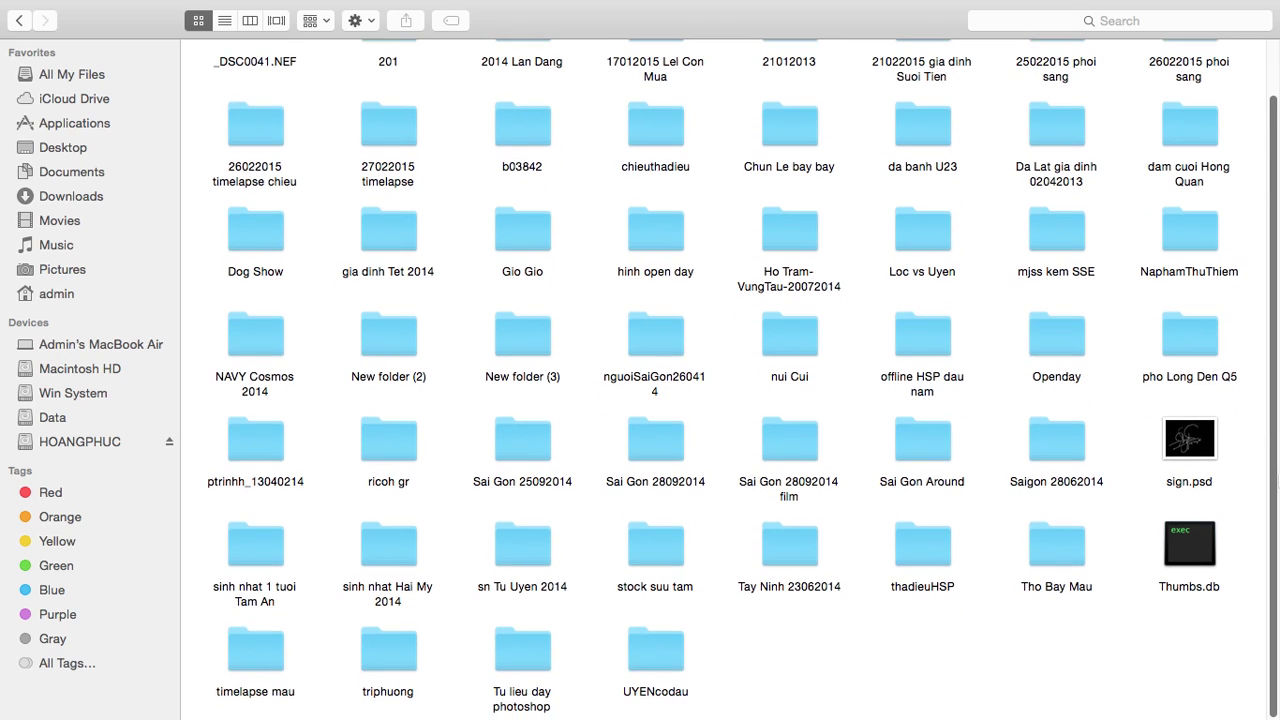
drag(1271, 428, 1272, 280)
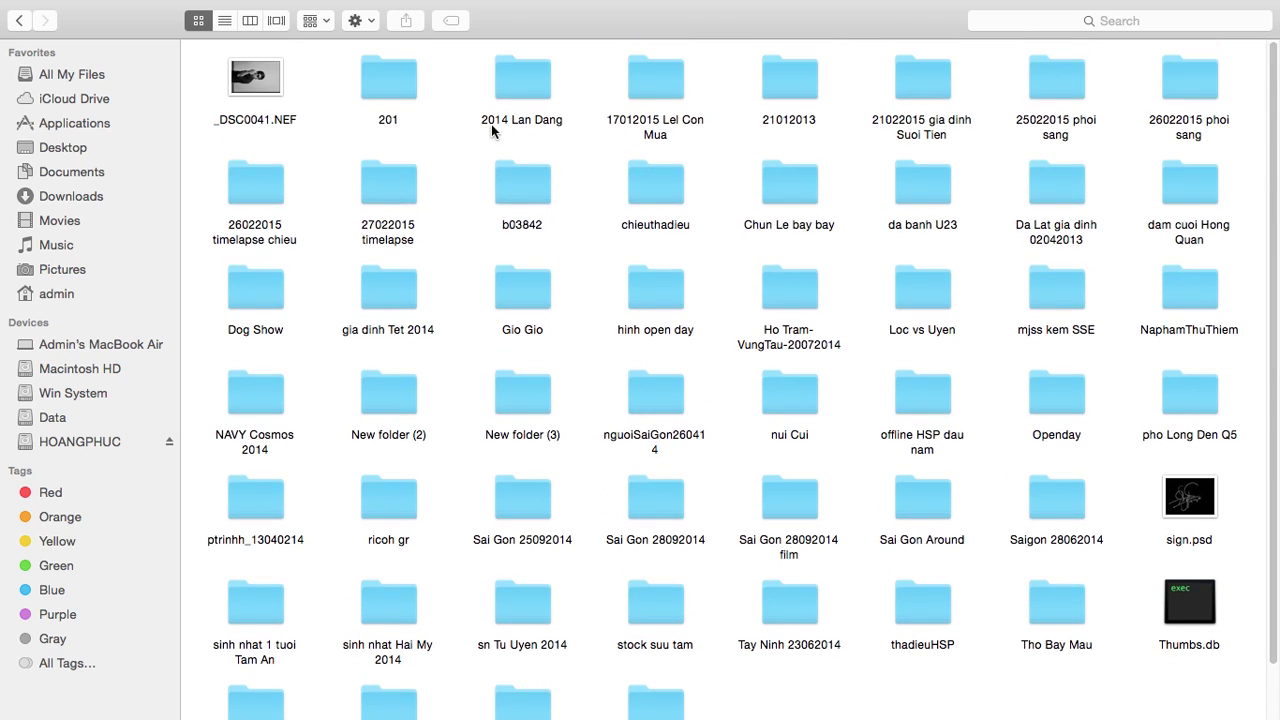
scroll(1274, 252, down, 2)
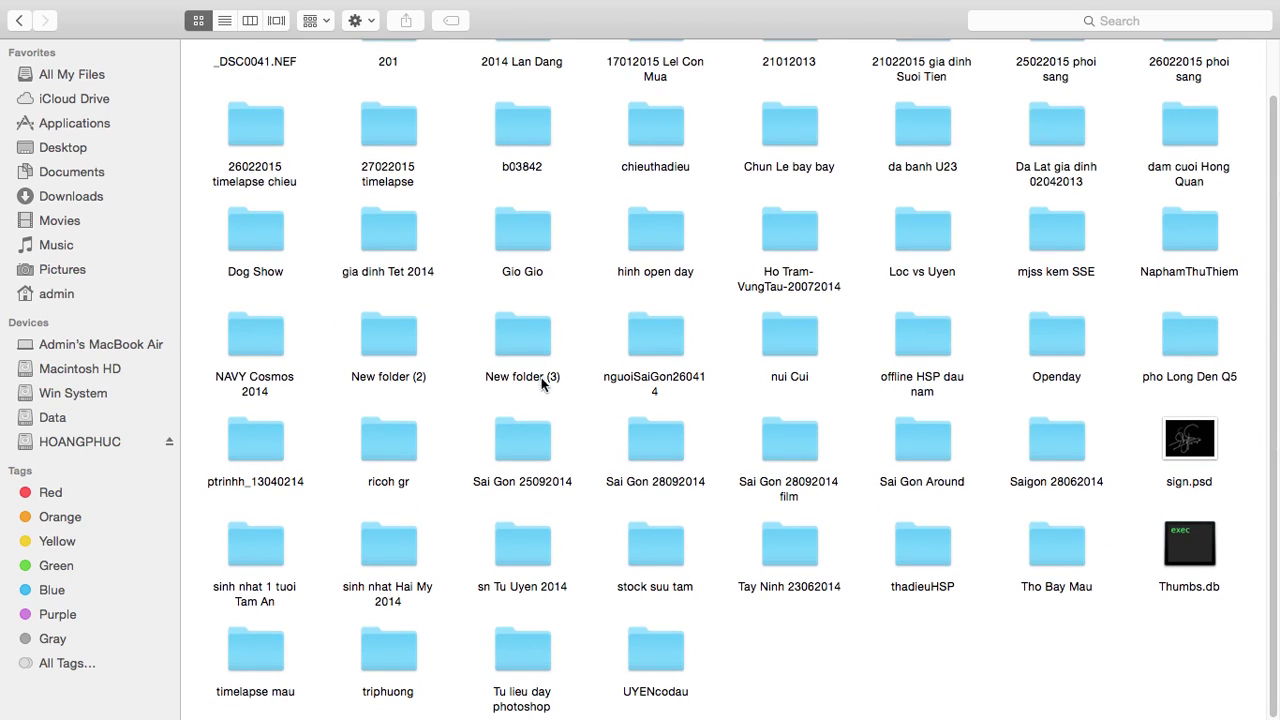
double_click(518, 322)
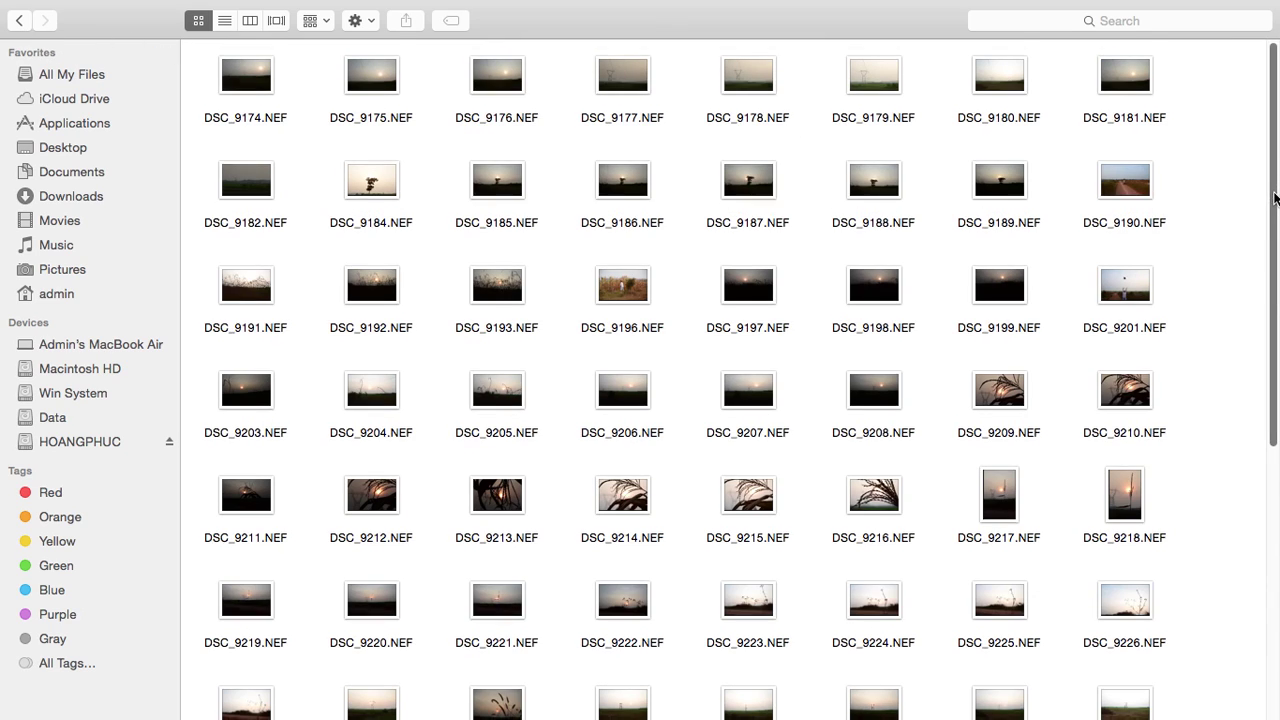
drag(1274, 190, 1272, 528)
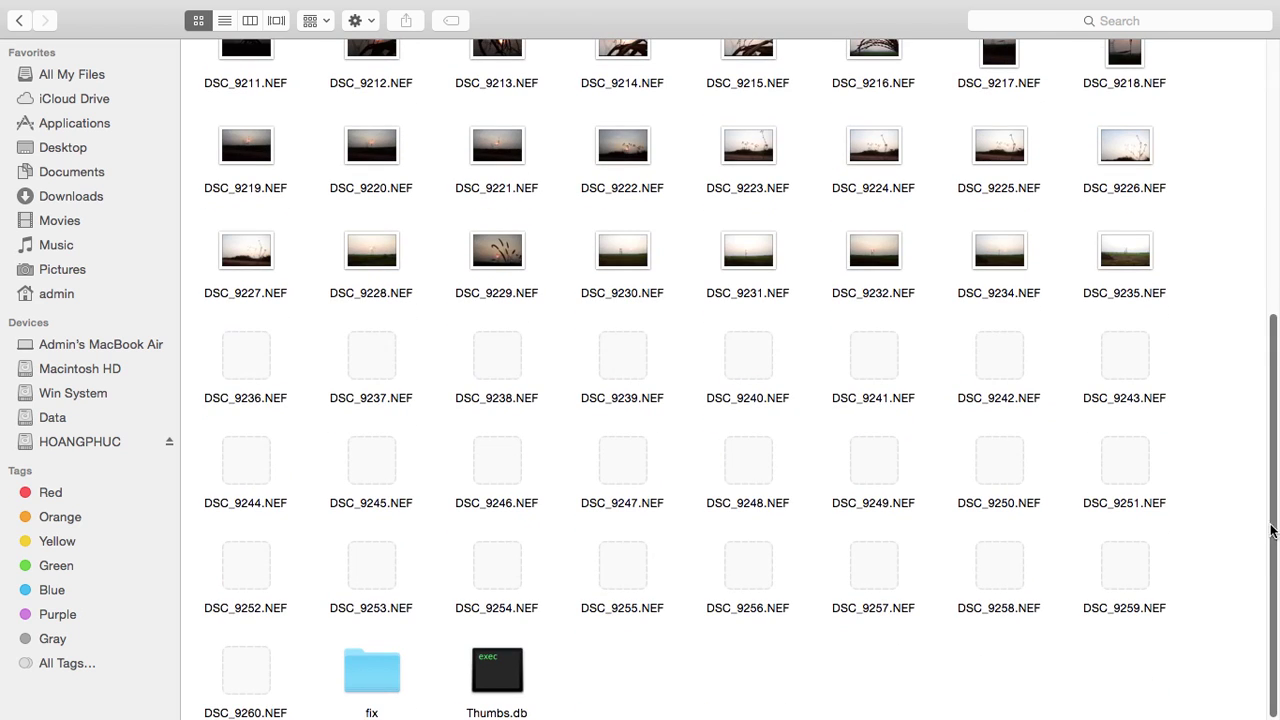
click(22, 22)
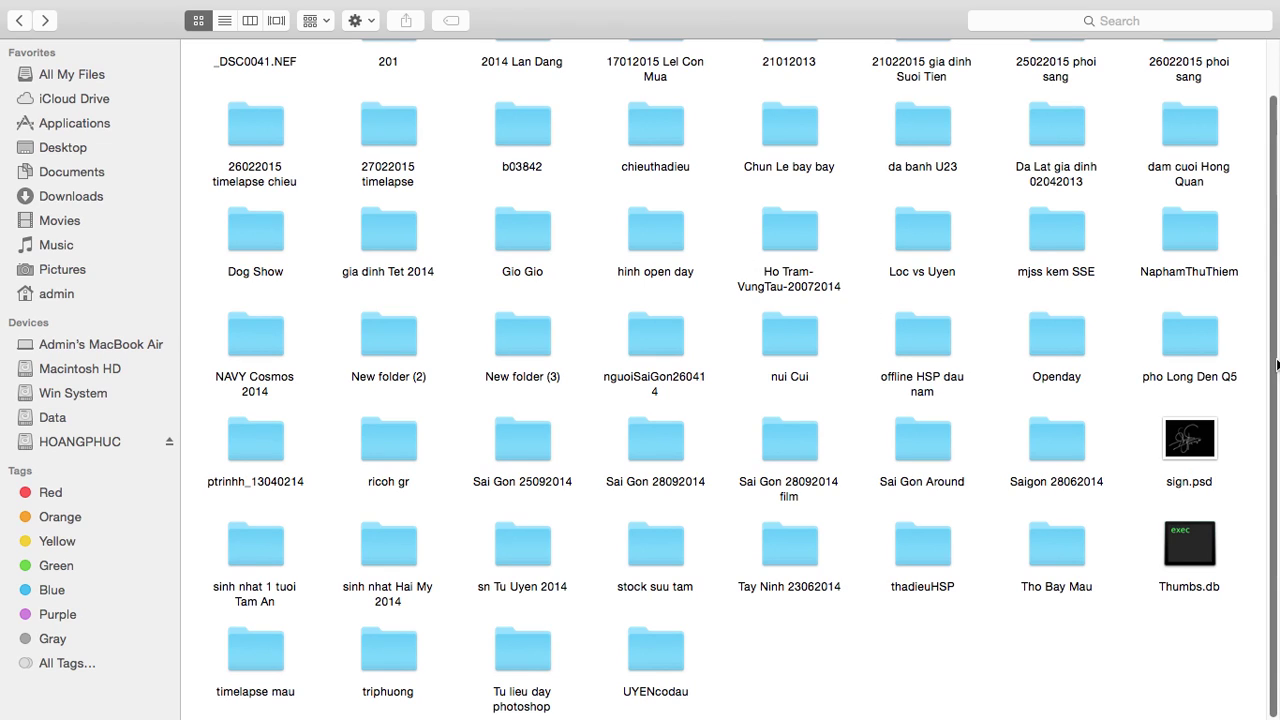
scroll(1255, 300, up, 3)
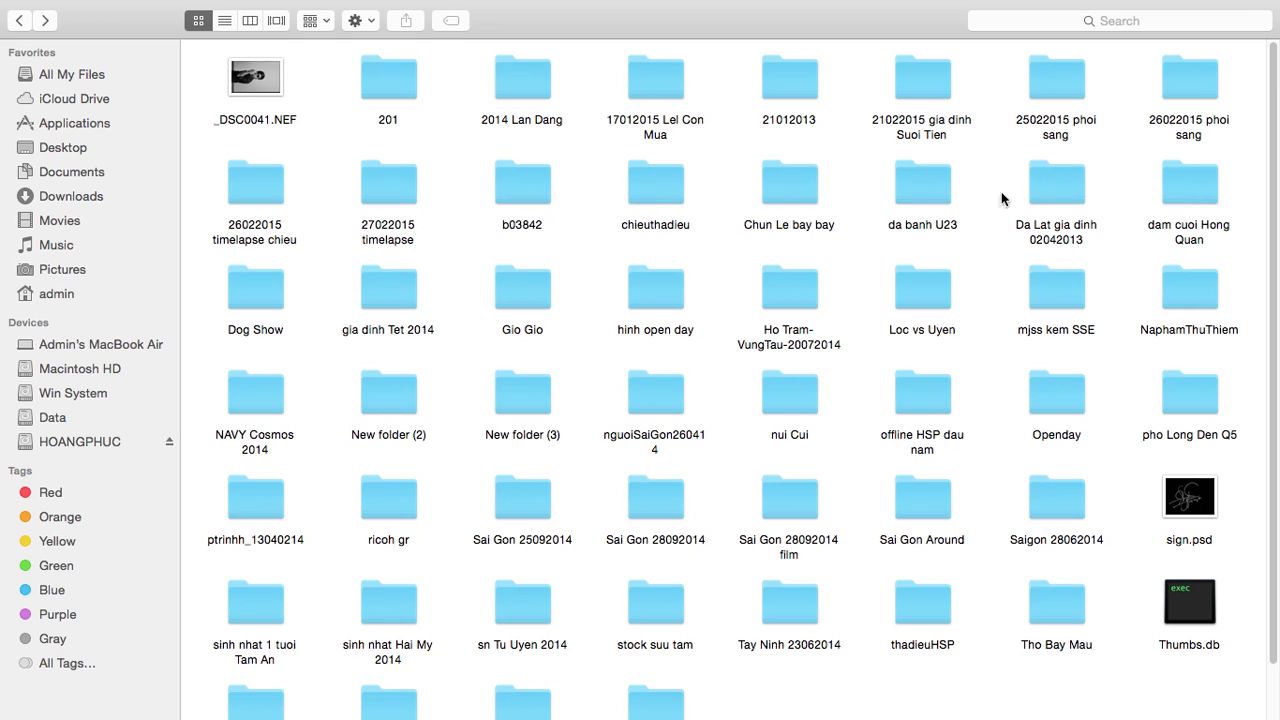
double_click(923, 190)
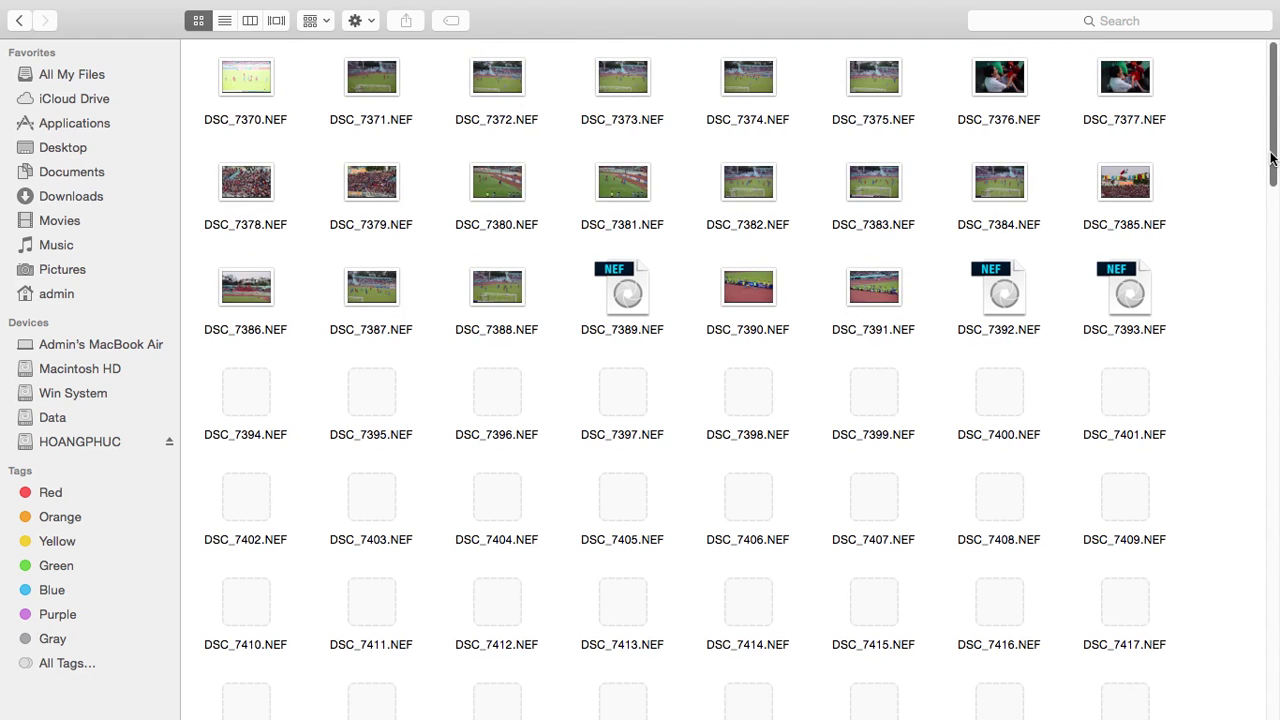
drag(1272, 158, 1272, 690)
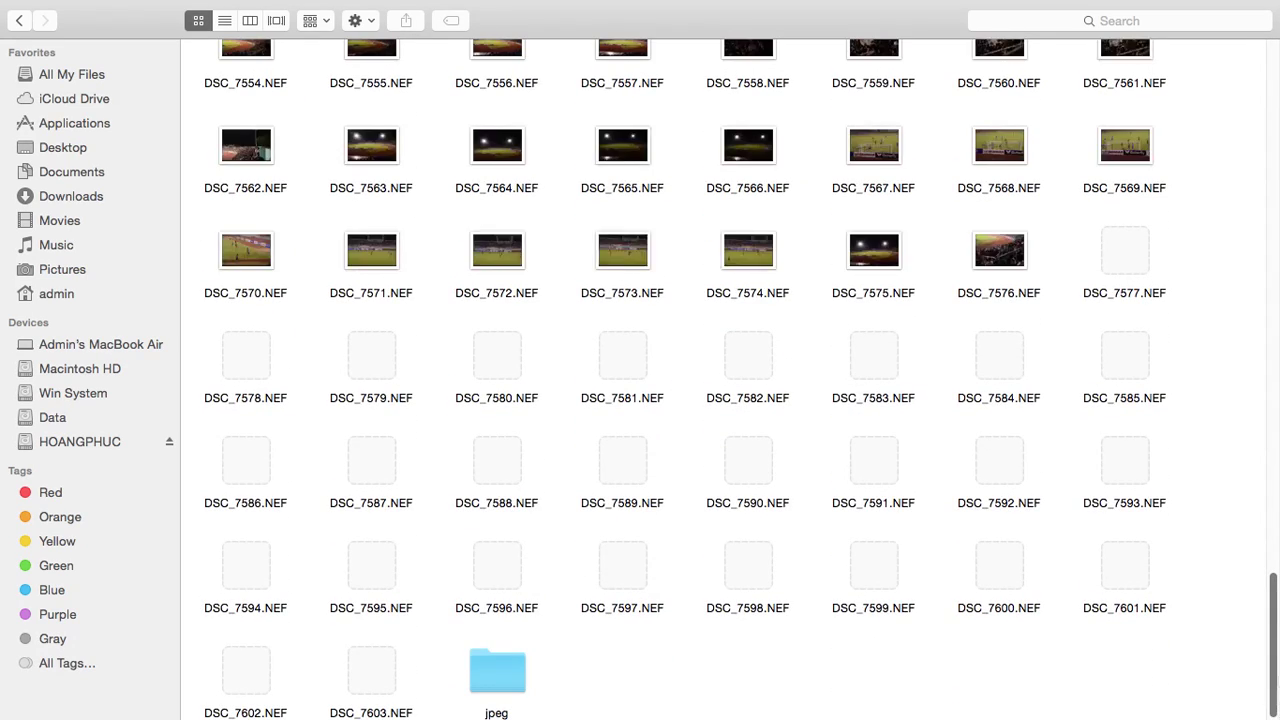
scroll(700, 380, up, 20)
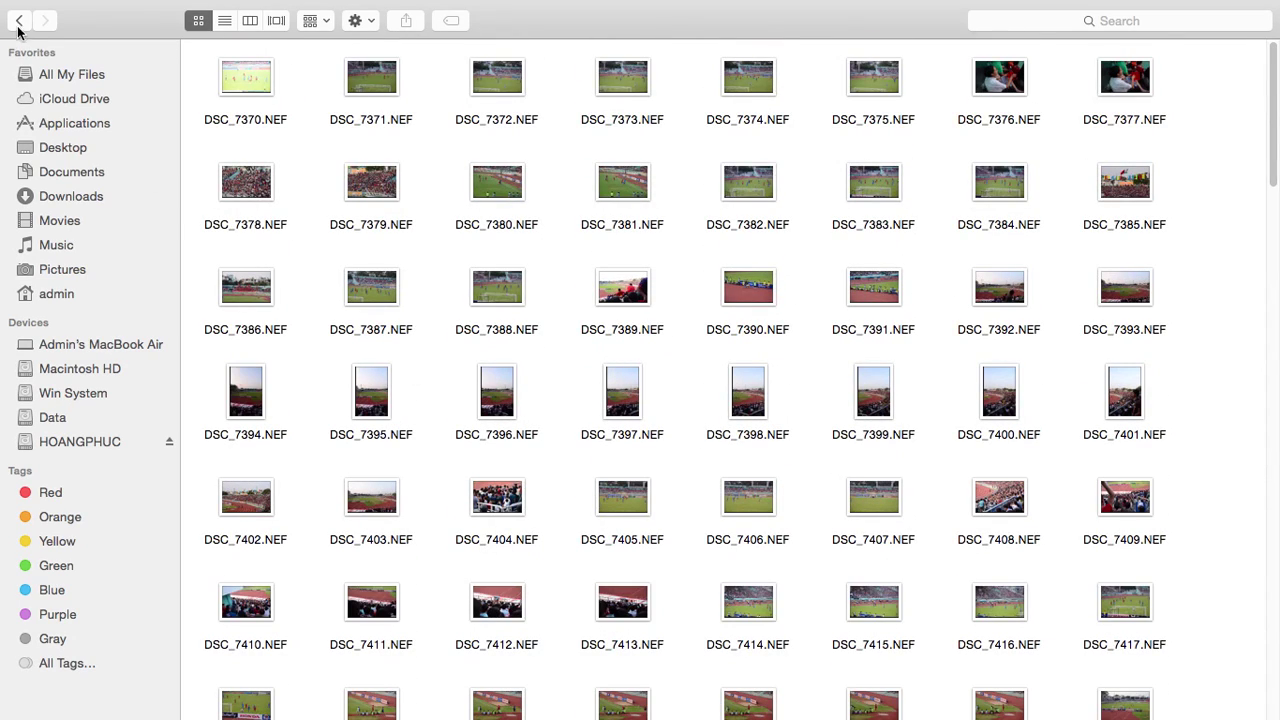
click(18, 24)
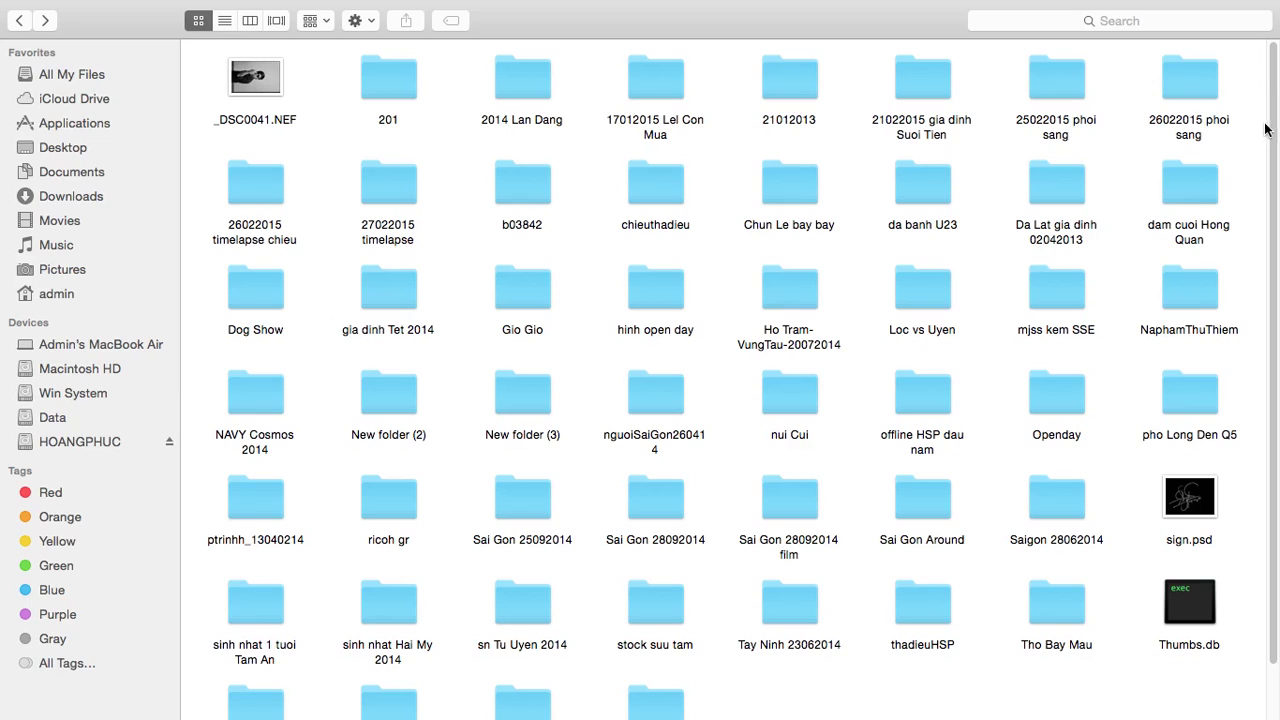
scroll(1262, 170, down, 3)
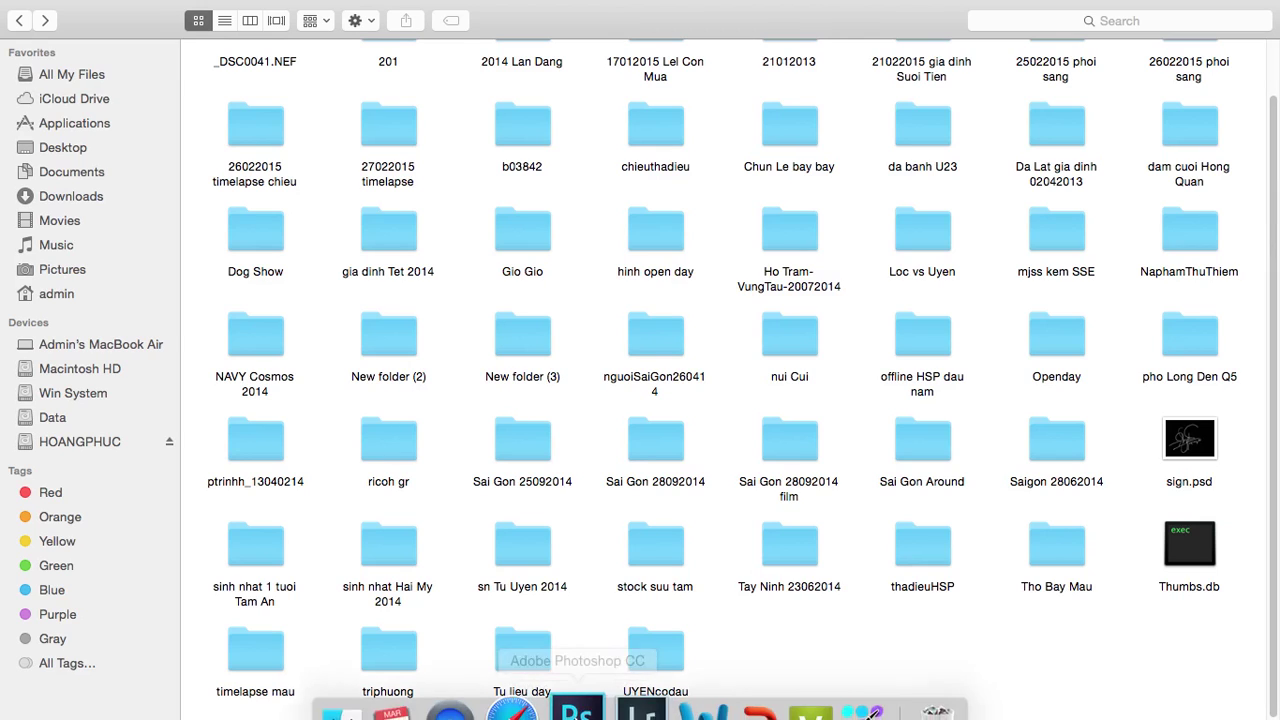
mouse_move(613, 680)
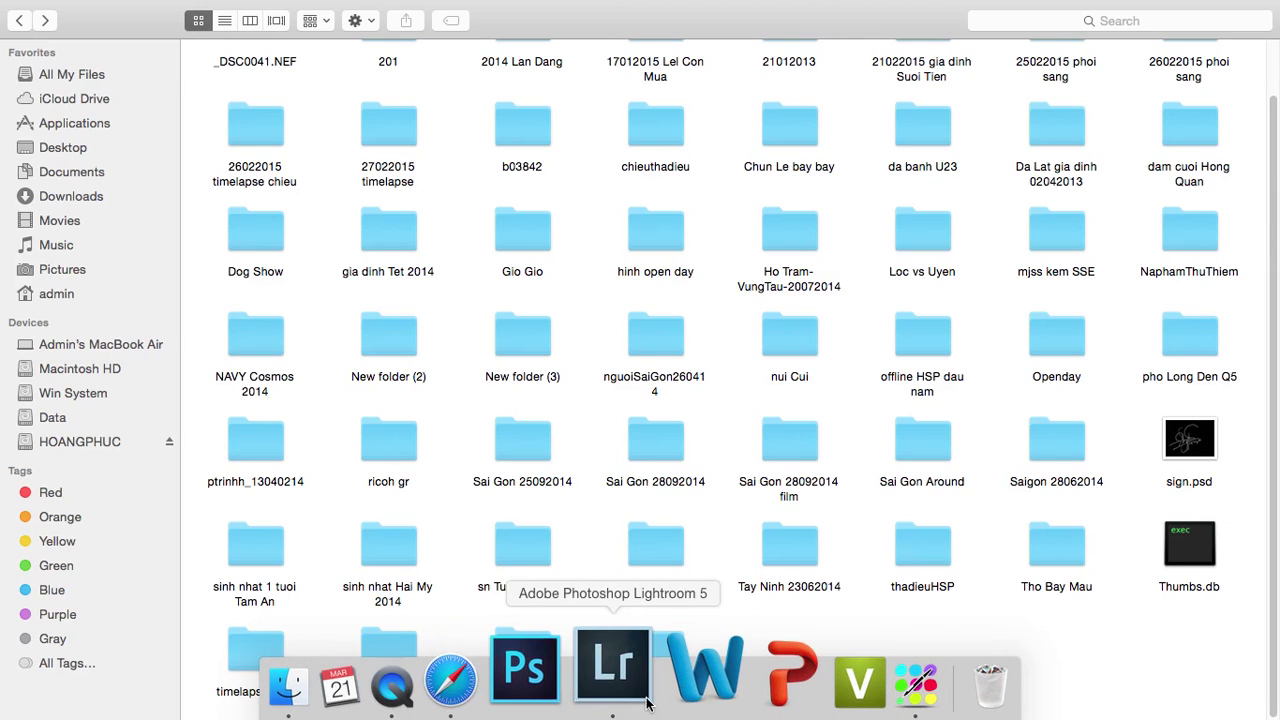
- Switch back to Lightroom's empty Library and scroll its left panel
click(648, 703)
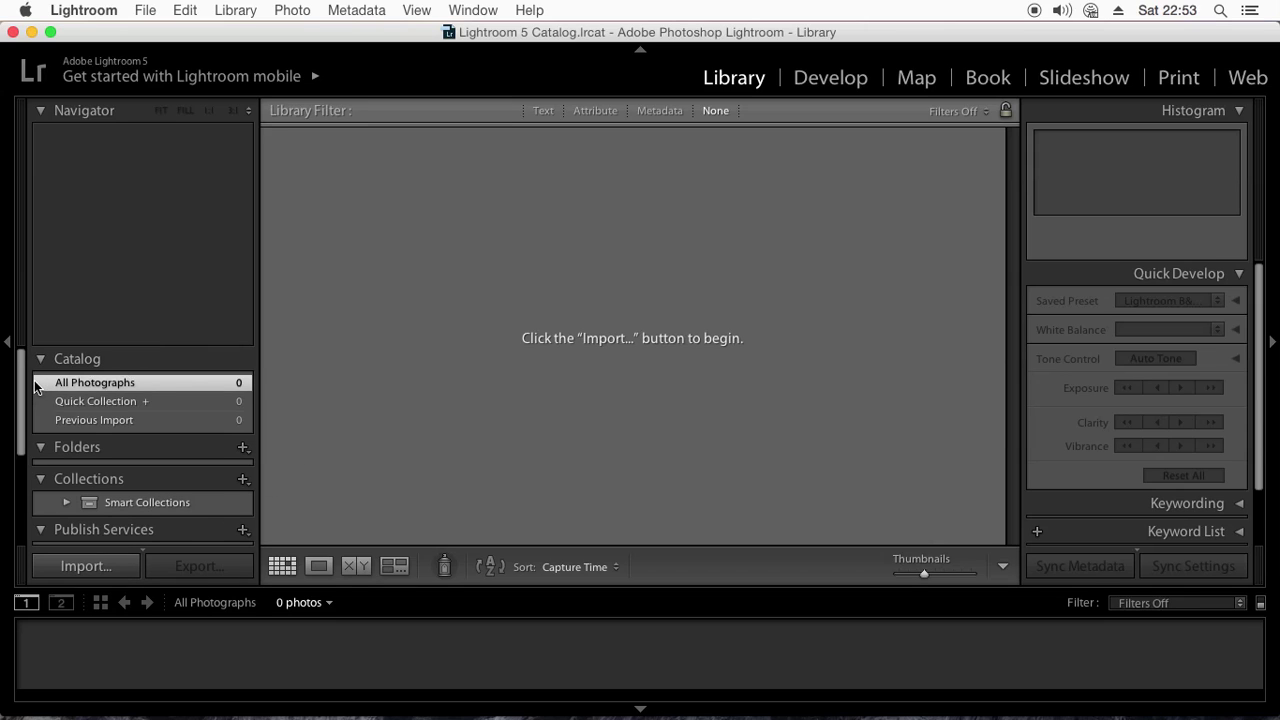
mouse_move(22, 390)
mouse_down()
mouse_move(21, 486)
mouse_move(22, 386)
mouse_up()
mouse_move(20, 426)
mouse_down()
mouse_move(9, 540)
mouse_move(25, 398)
mouse_up()
click(32, 32)
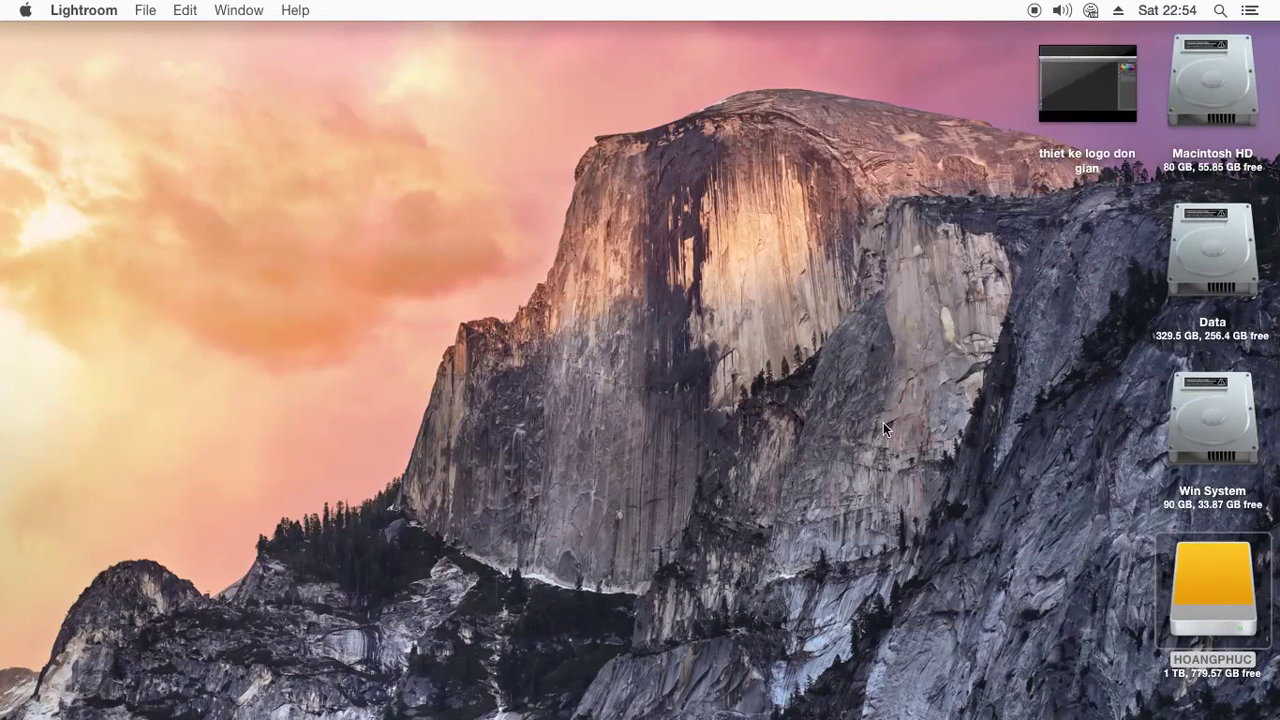
double_click(1247, 608)
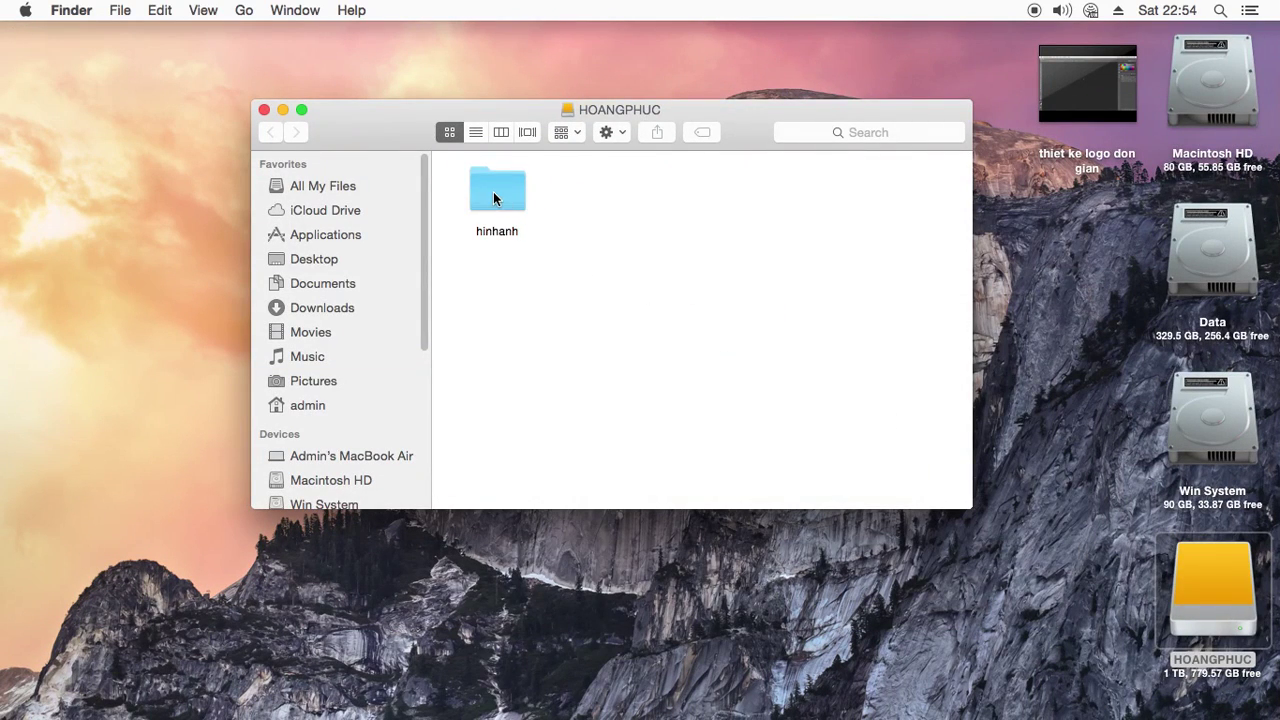
double_click(493, 198)
double_click(759, 212)
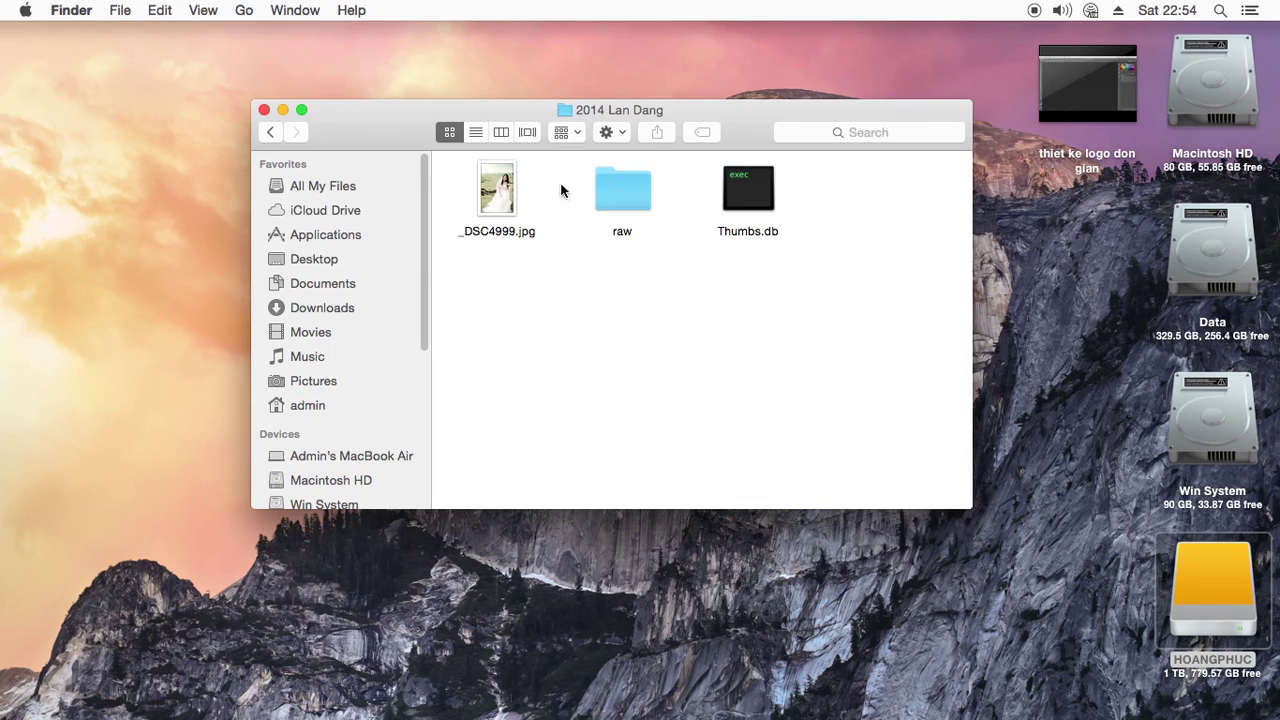
double_click(614, 184)
drag(962, 181, 980, 562)
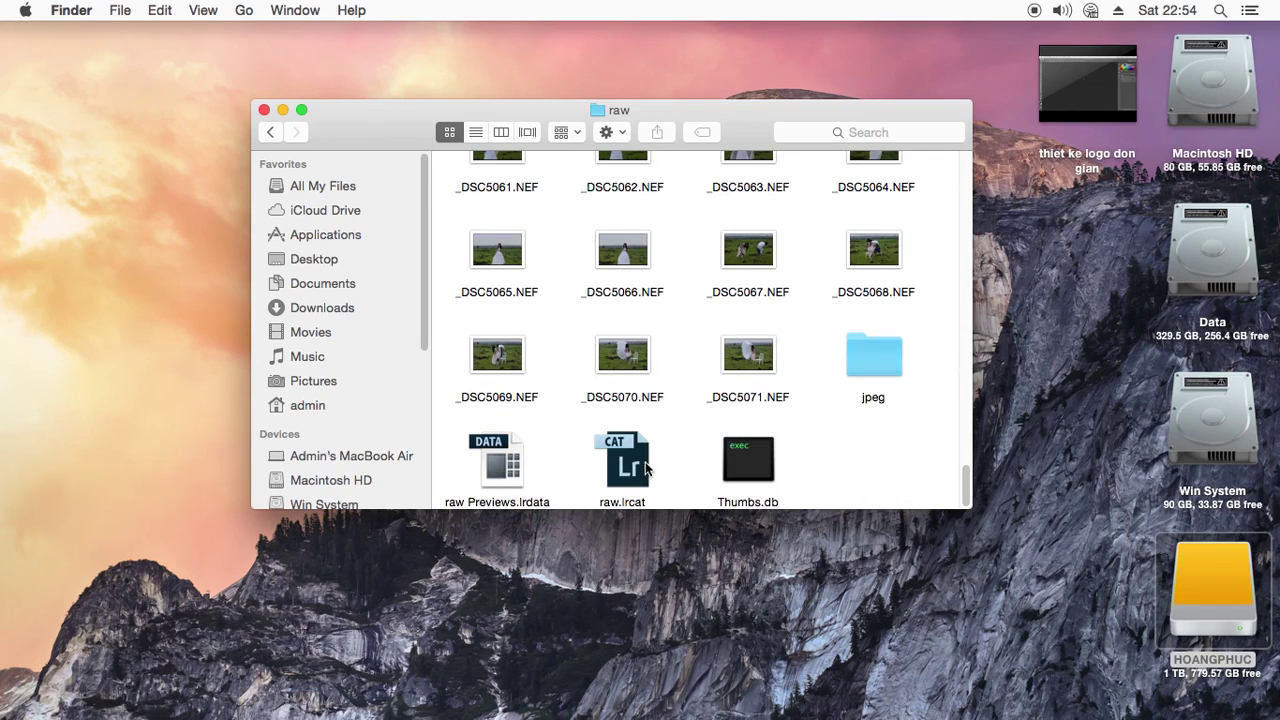
click(274, 136)
click(274, 136)
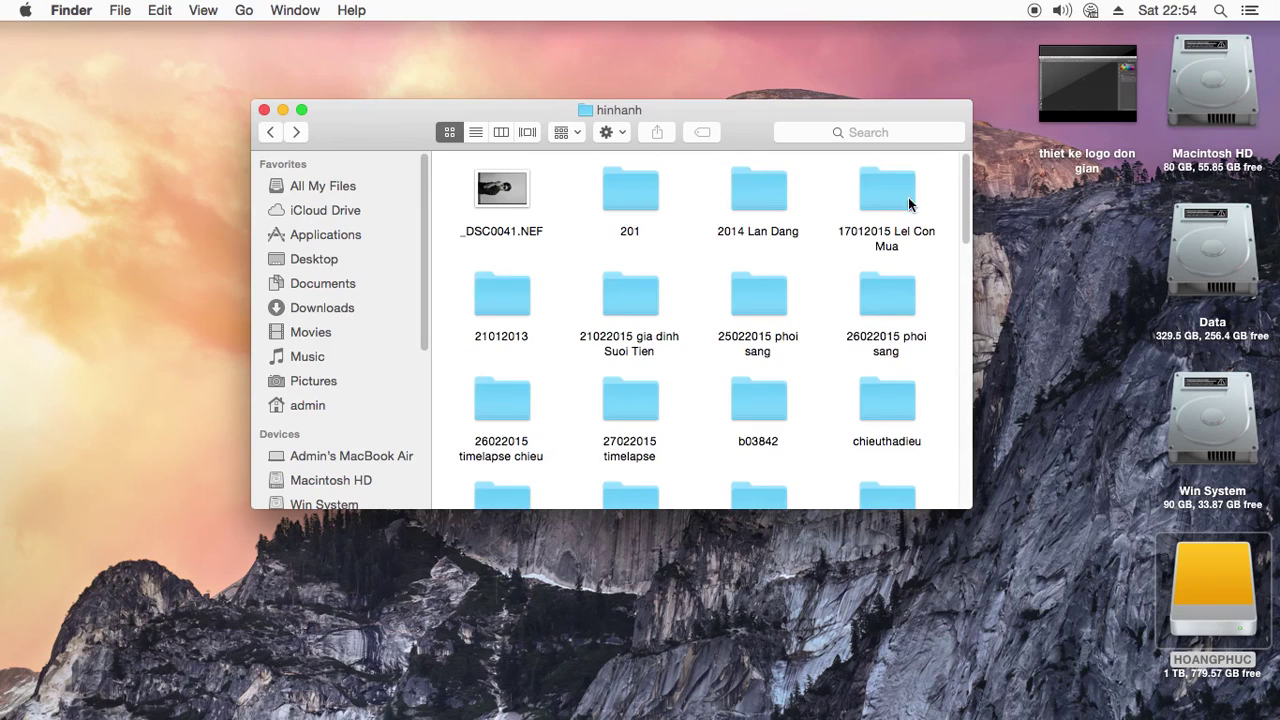
drag(964, 197, 957, 464)
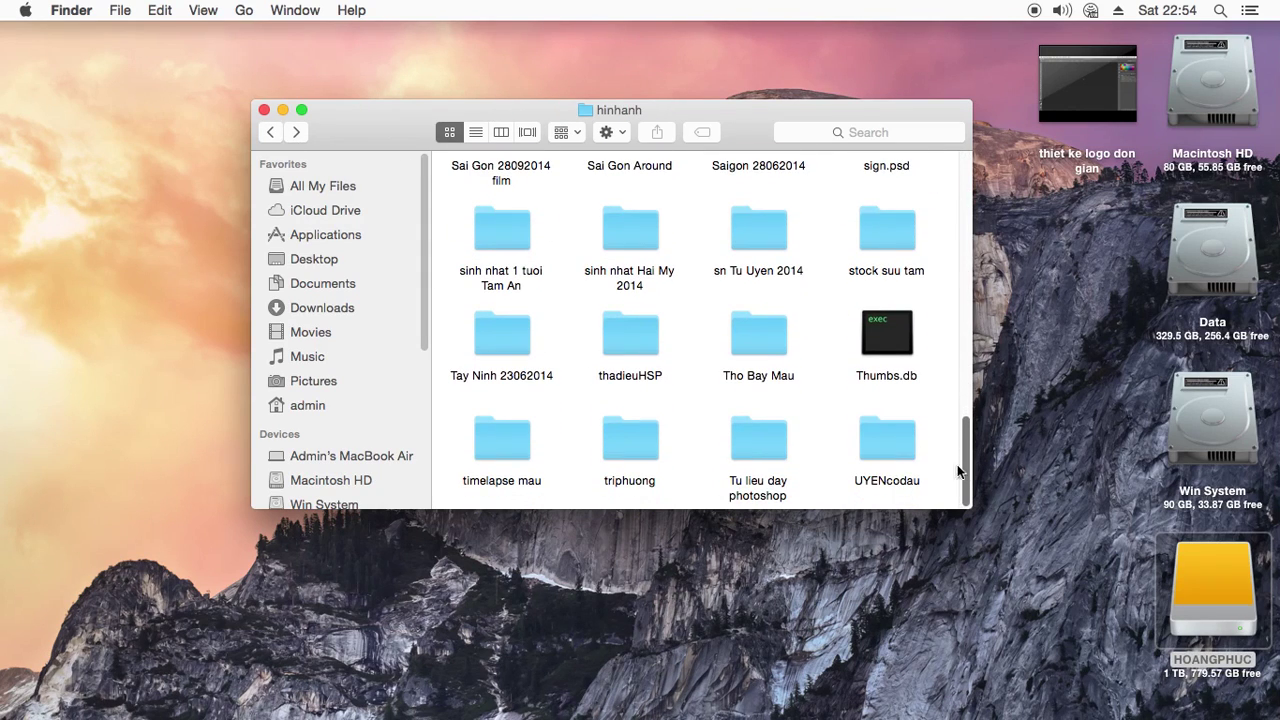
- Open lr.lrcat from Tho Bay Mau's lr folder, relaunching Lightroom and skipping the backup
double_click(778, 357)
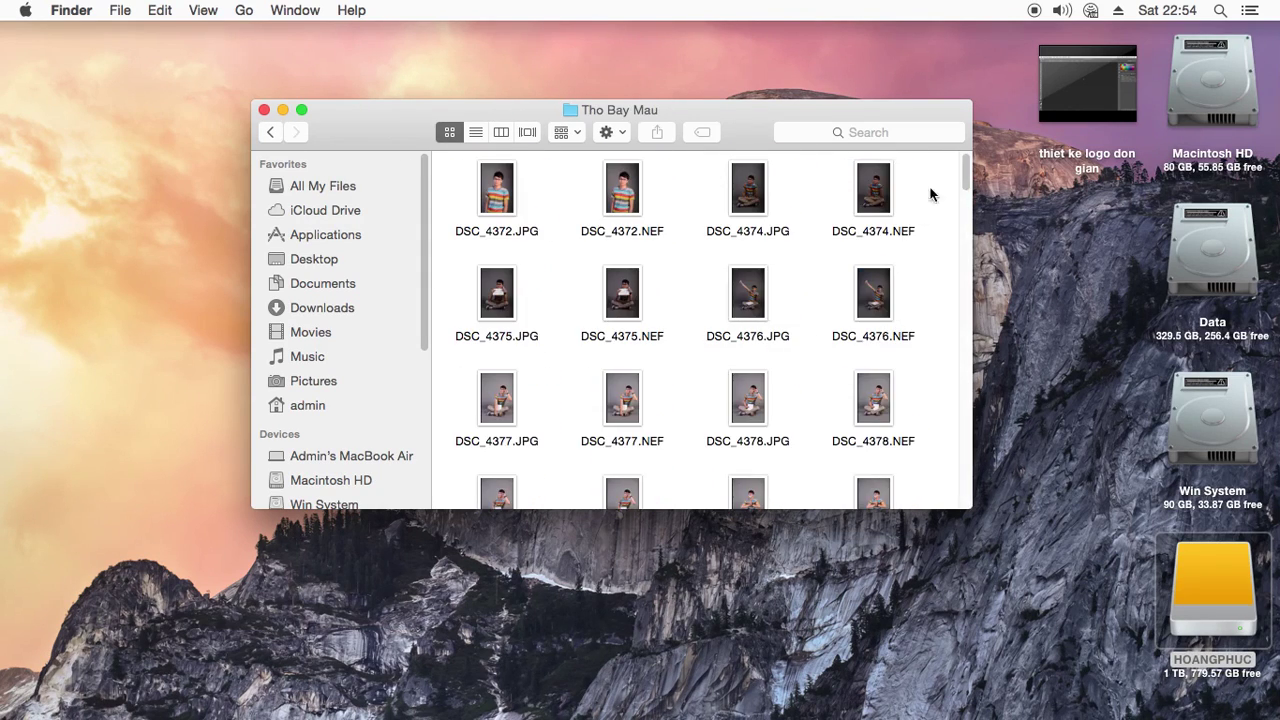
drag(966, 175, 984, 504)
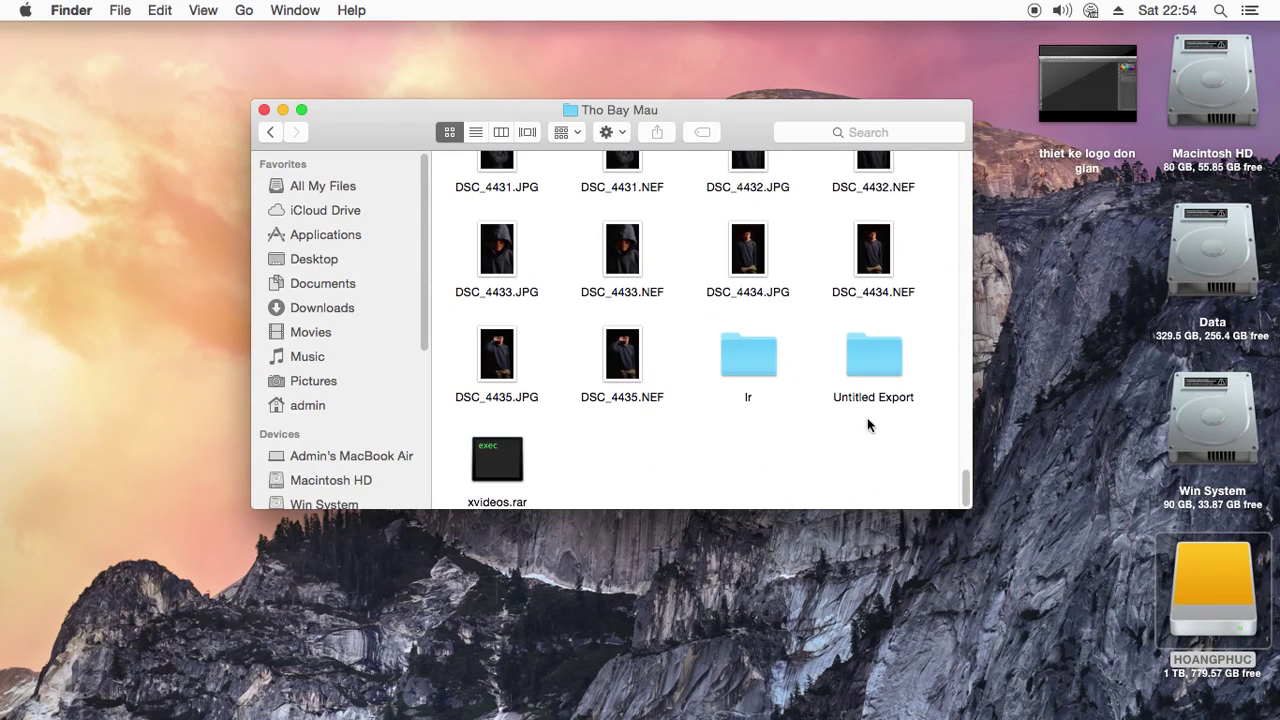
double_click(754, 368)
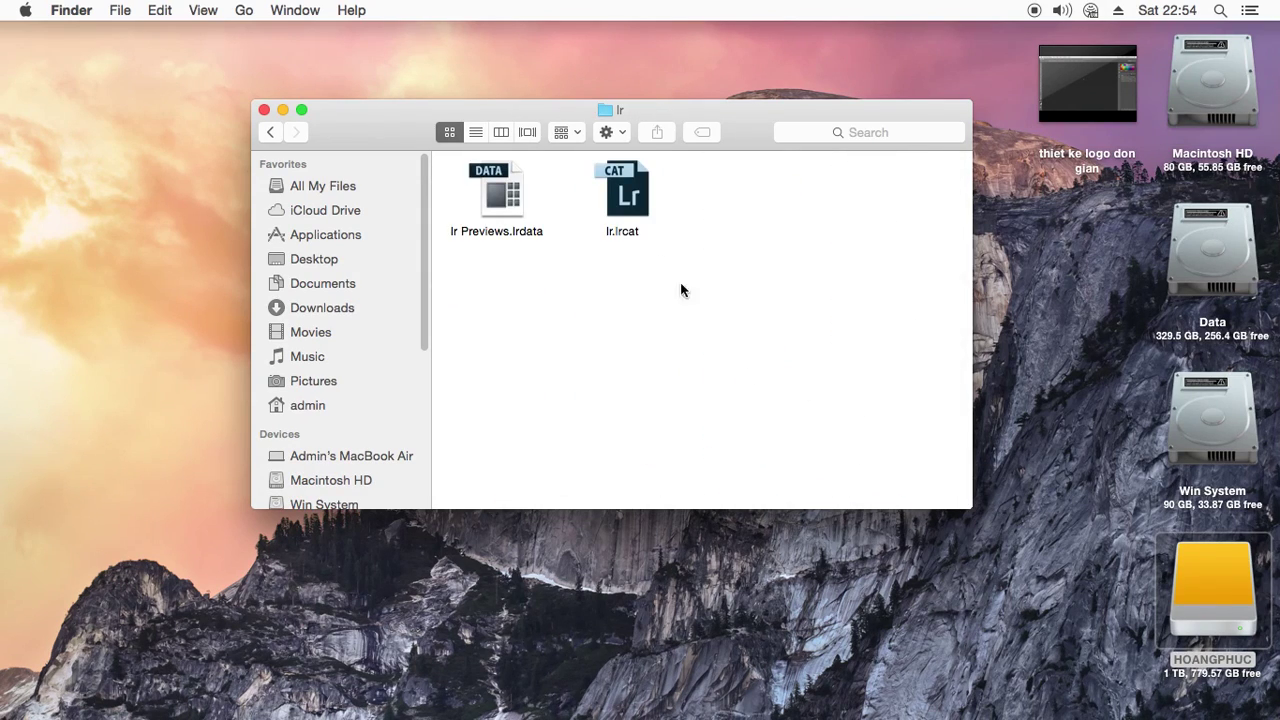
double_click(630, 198)
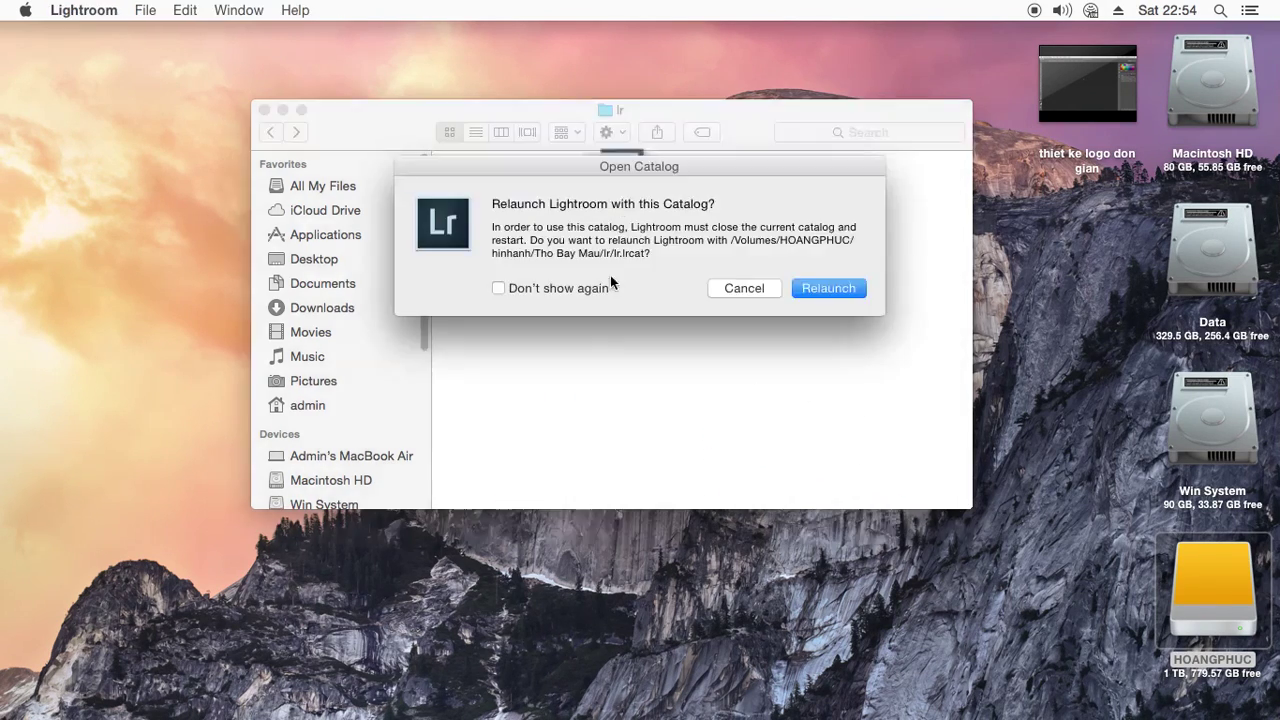
click(858, 292)
click(741, 339)
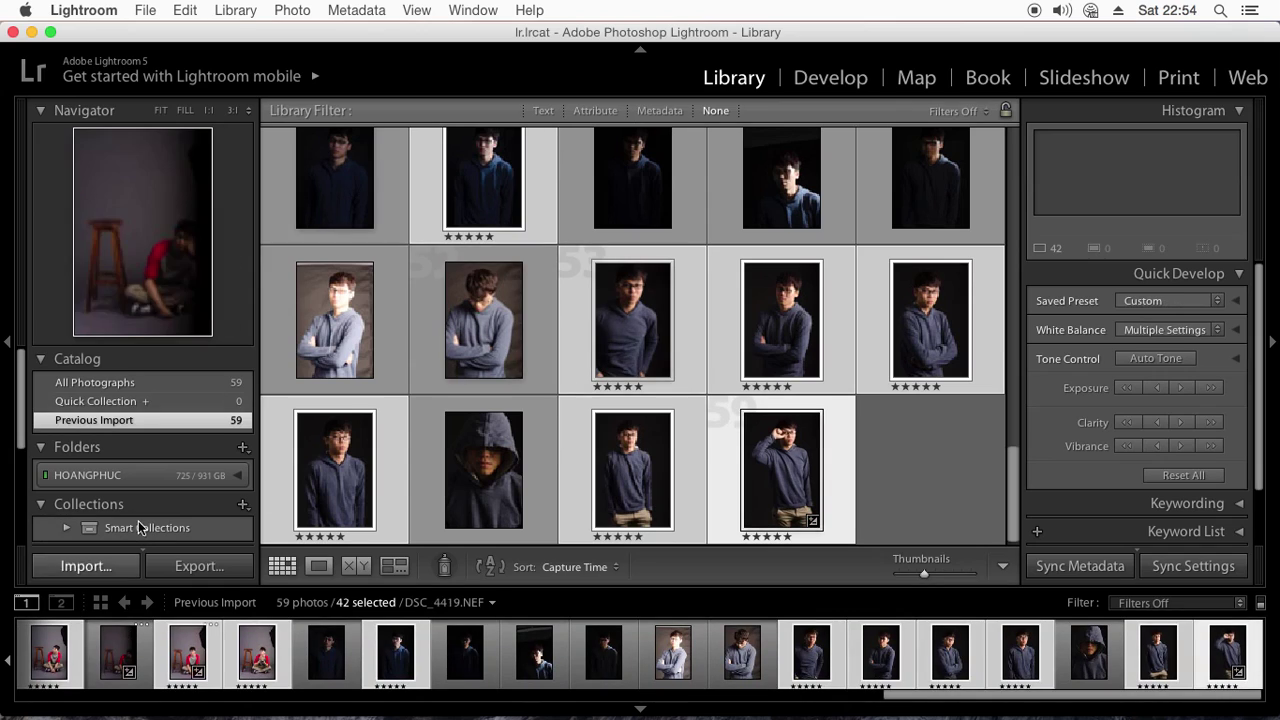
- Make photo 13 active, then deselect all photos in the Library grid
drag(1013, 480, 1015, 130)
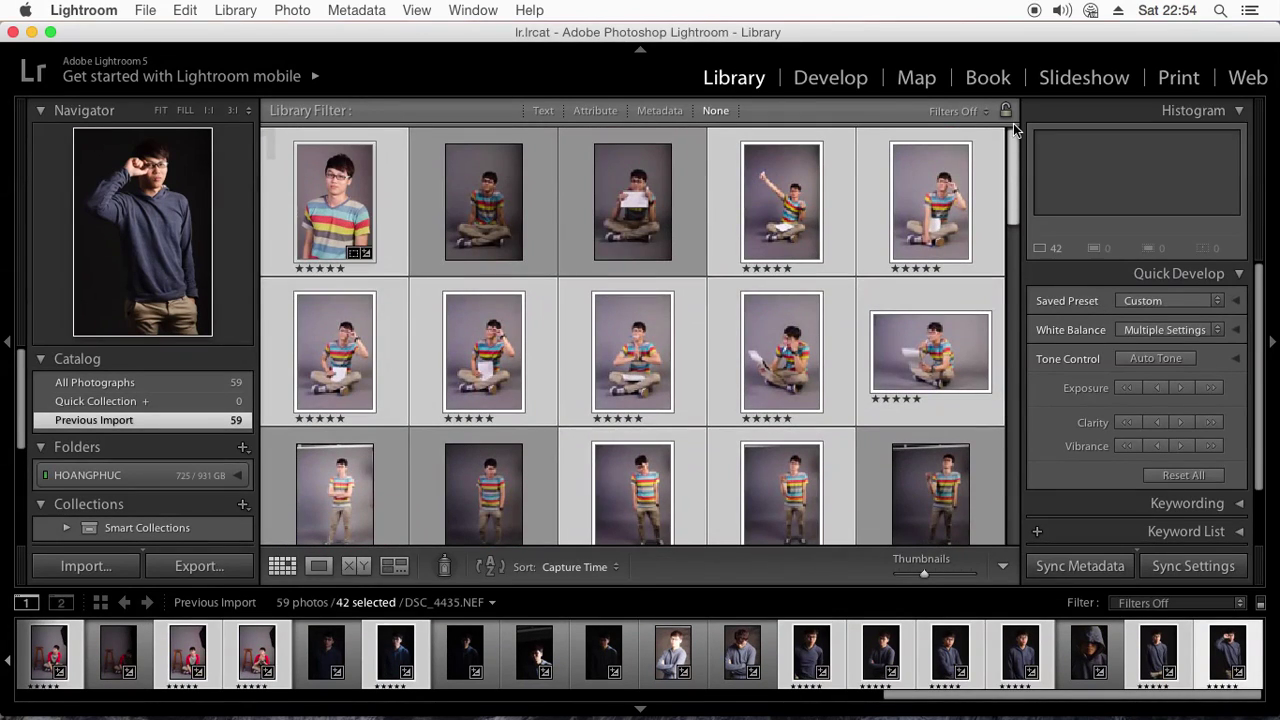
scroll(1015, 150, down, 3)
click(618, 316)
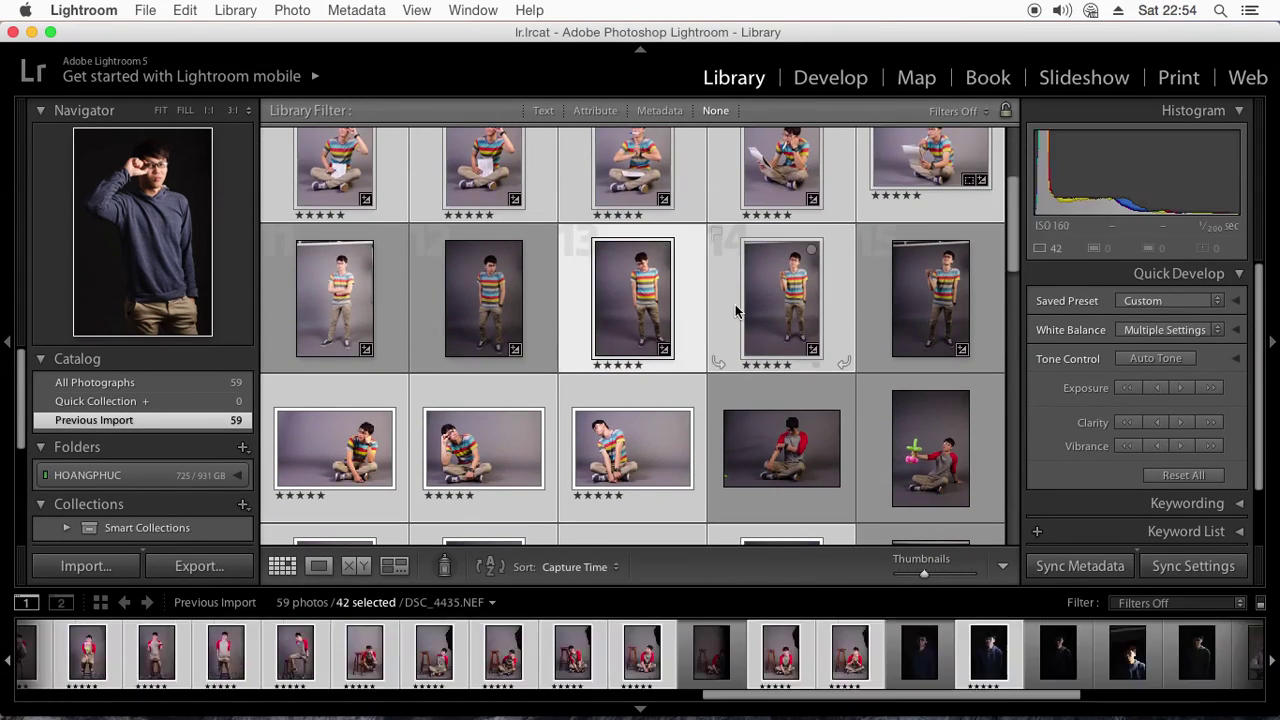
drag(1014, 237, 1010, 525)
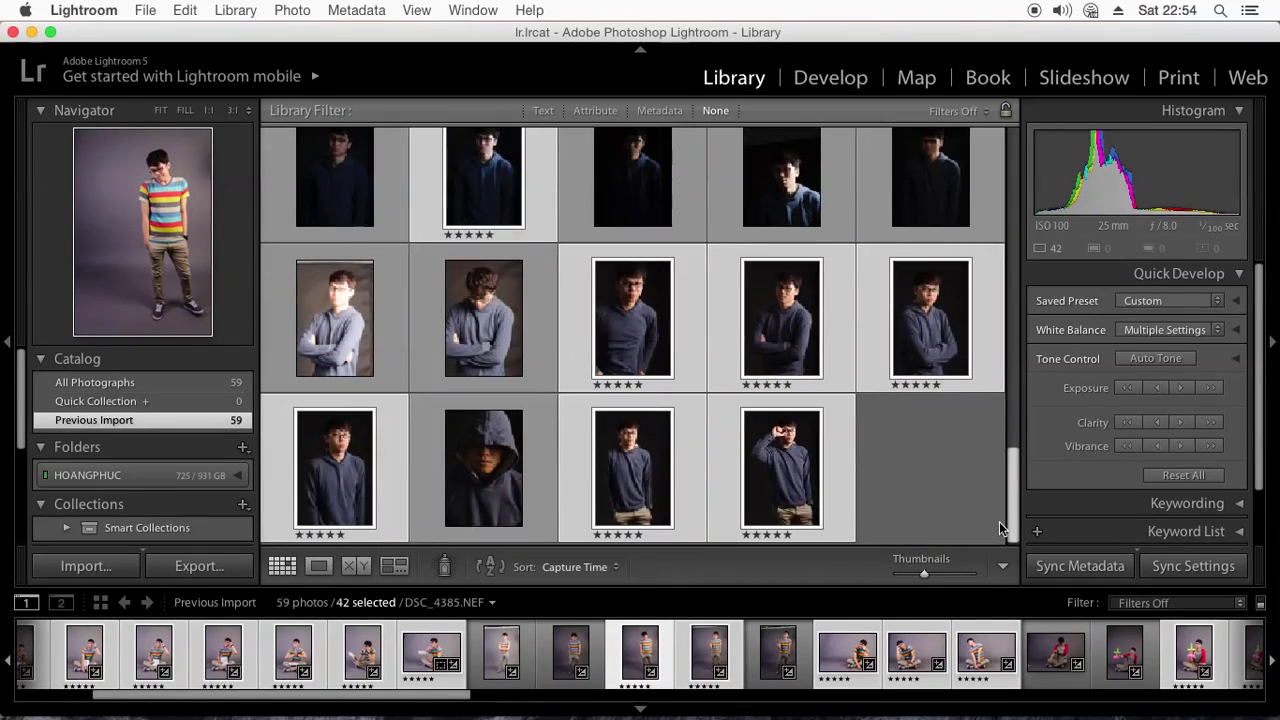
click(962, 510)
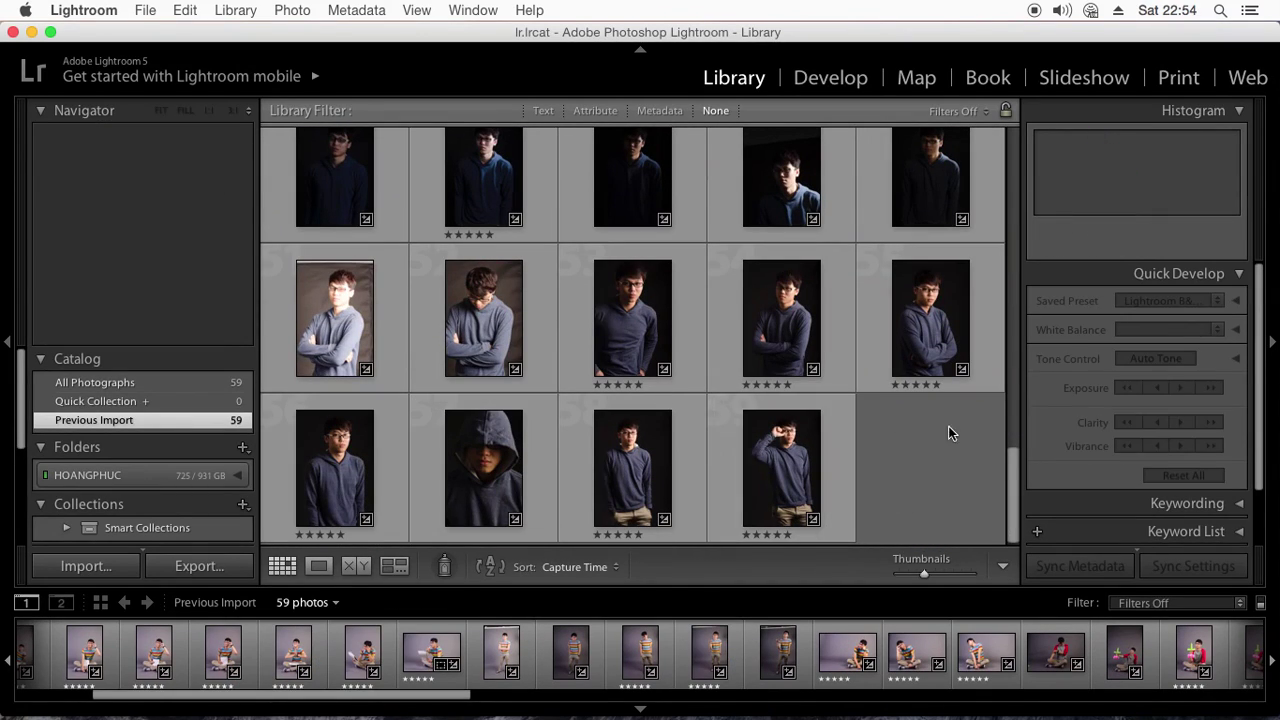
drag(1012, 477, 1014, 135)
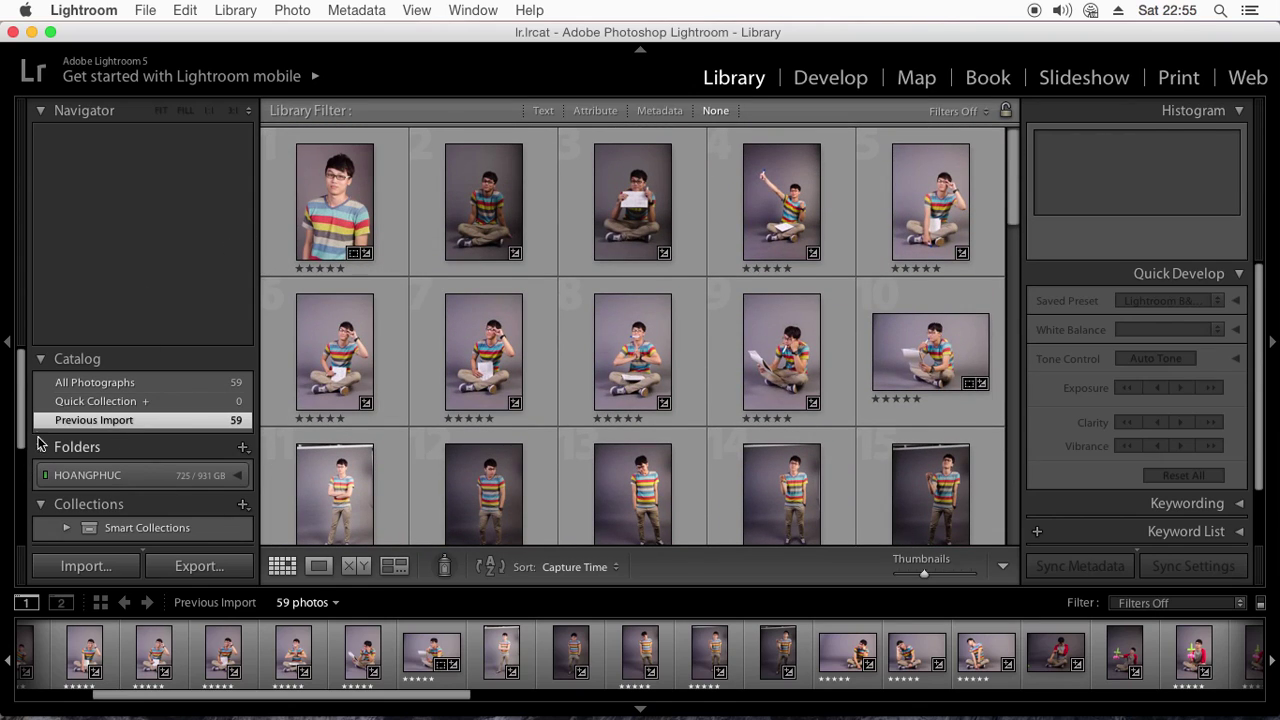
scroll(25, 415, down, 4)
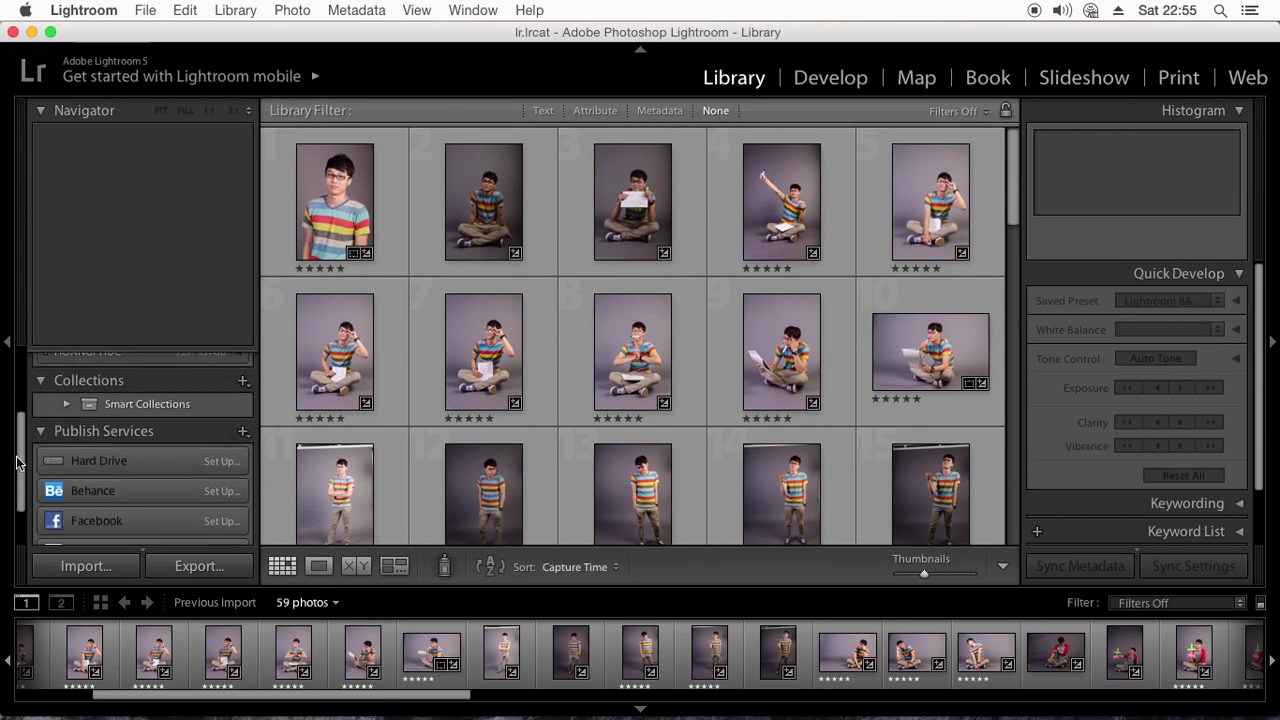
scroll(25, 430, up, 5)
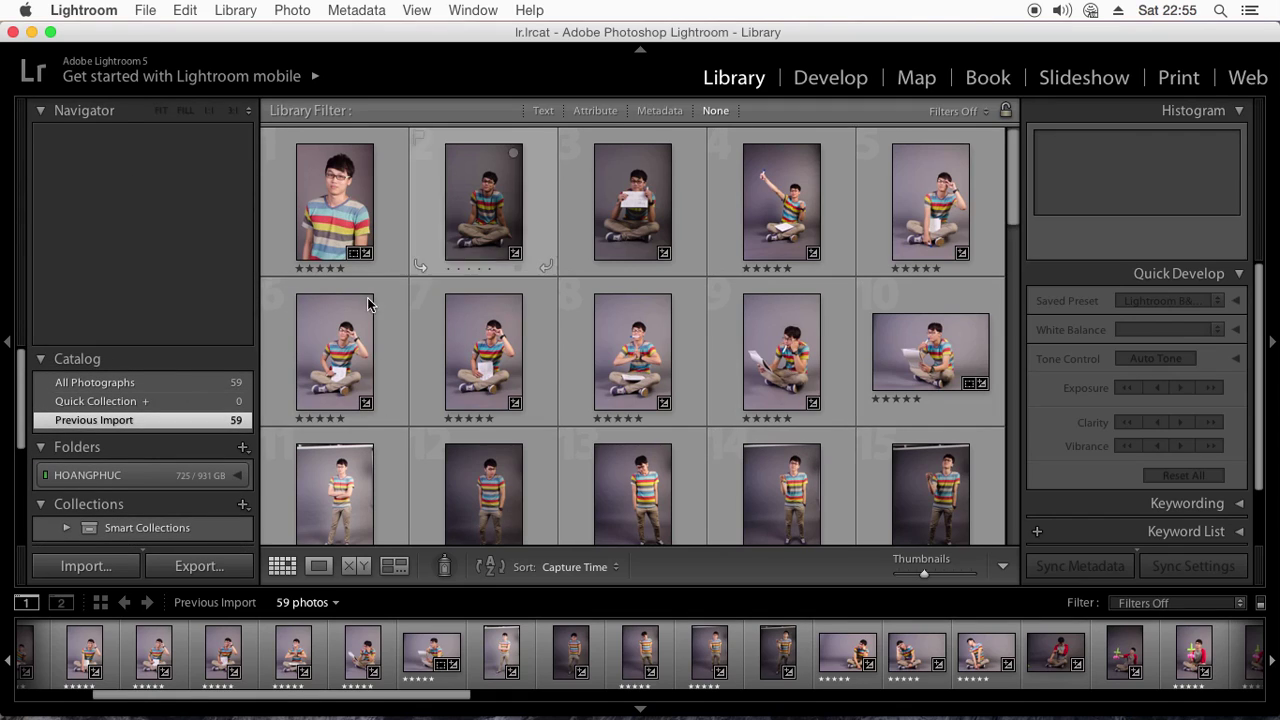
scroll(50, 440, down, 2)
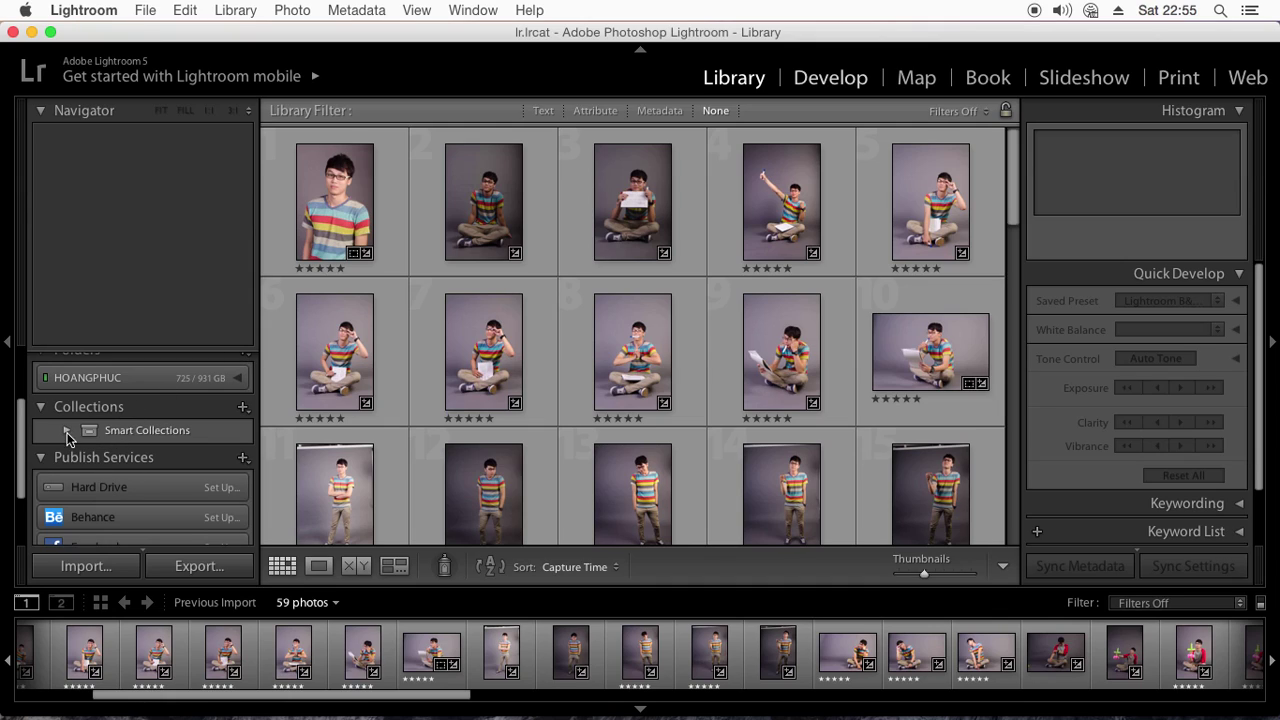
- Visit Develop and return to the Library grid, then expand HOANGPHUC to show Tho Bay Mau
key(d)
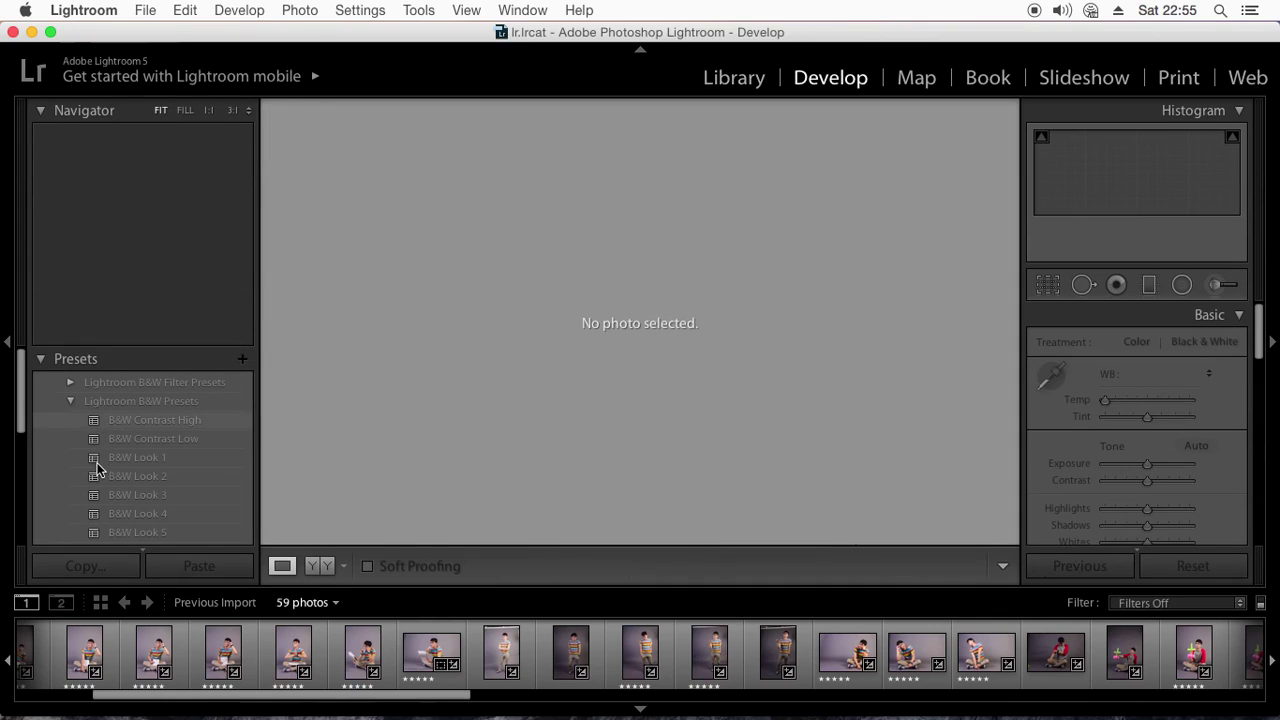
key(g)
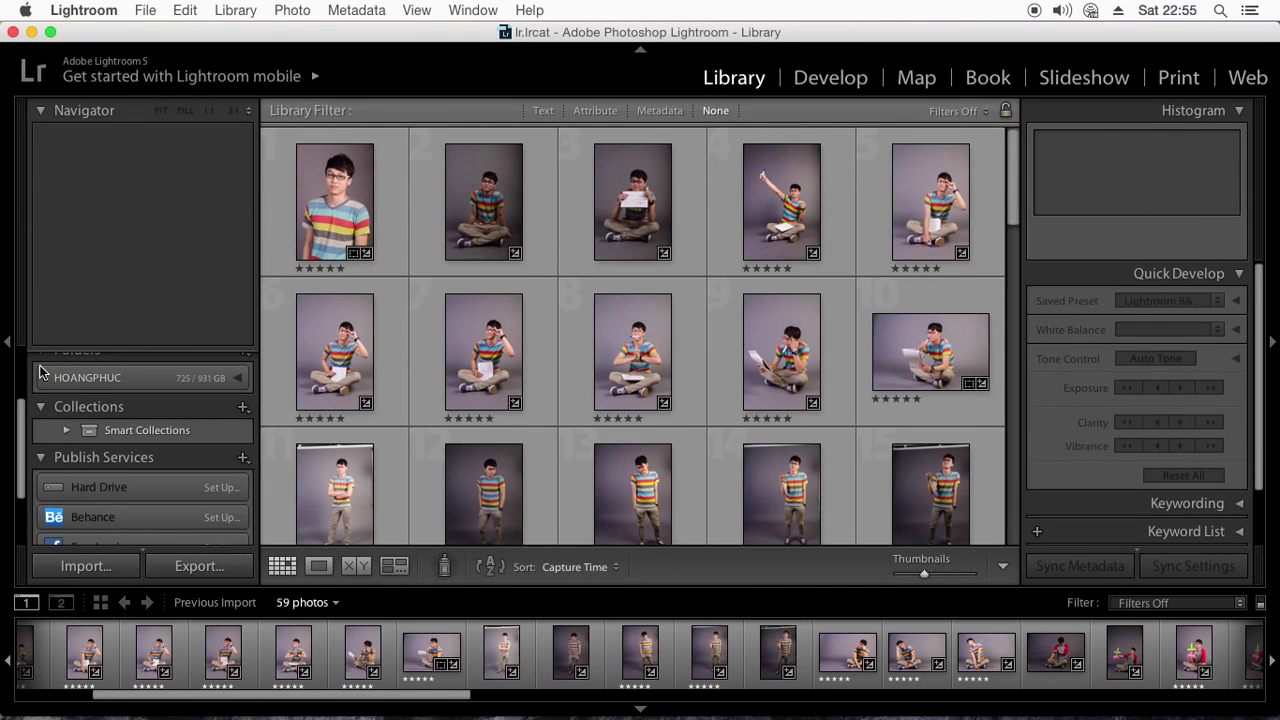
scroll(245, 456, up, 2)
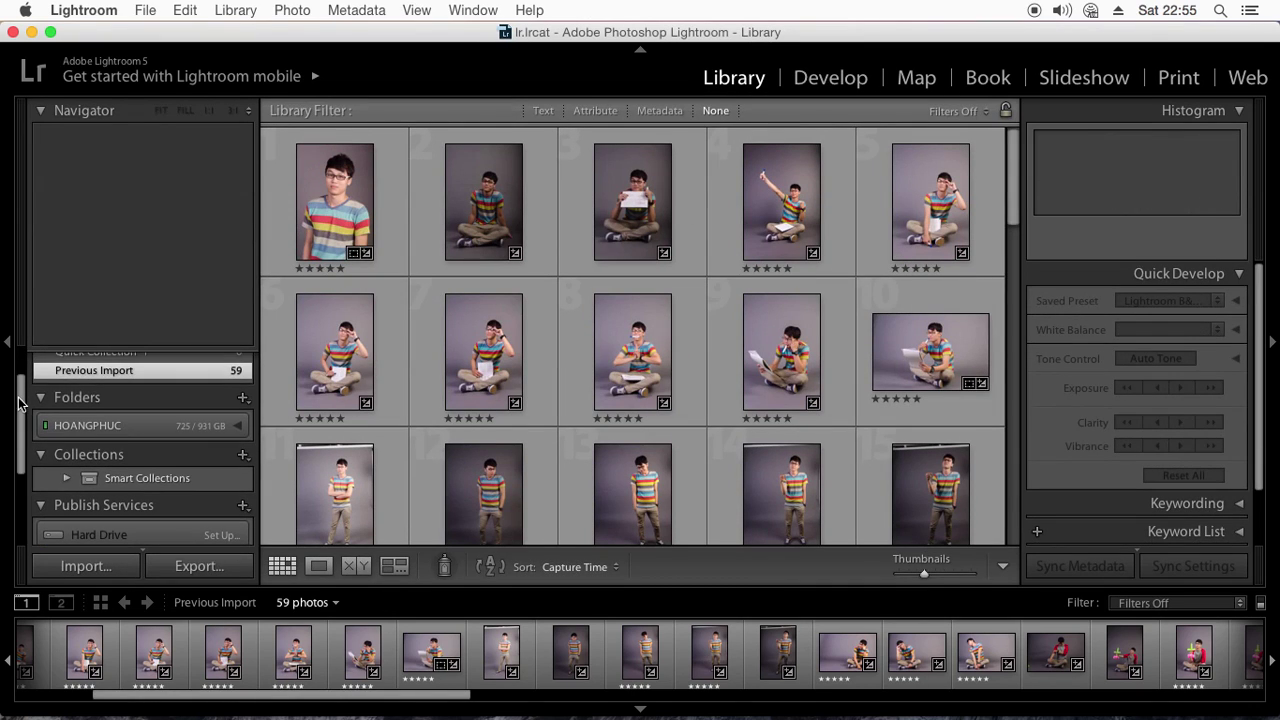
click(237, 426)
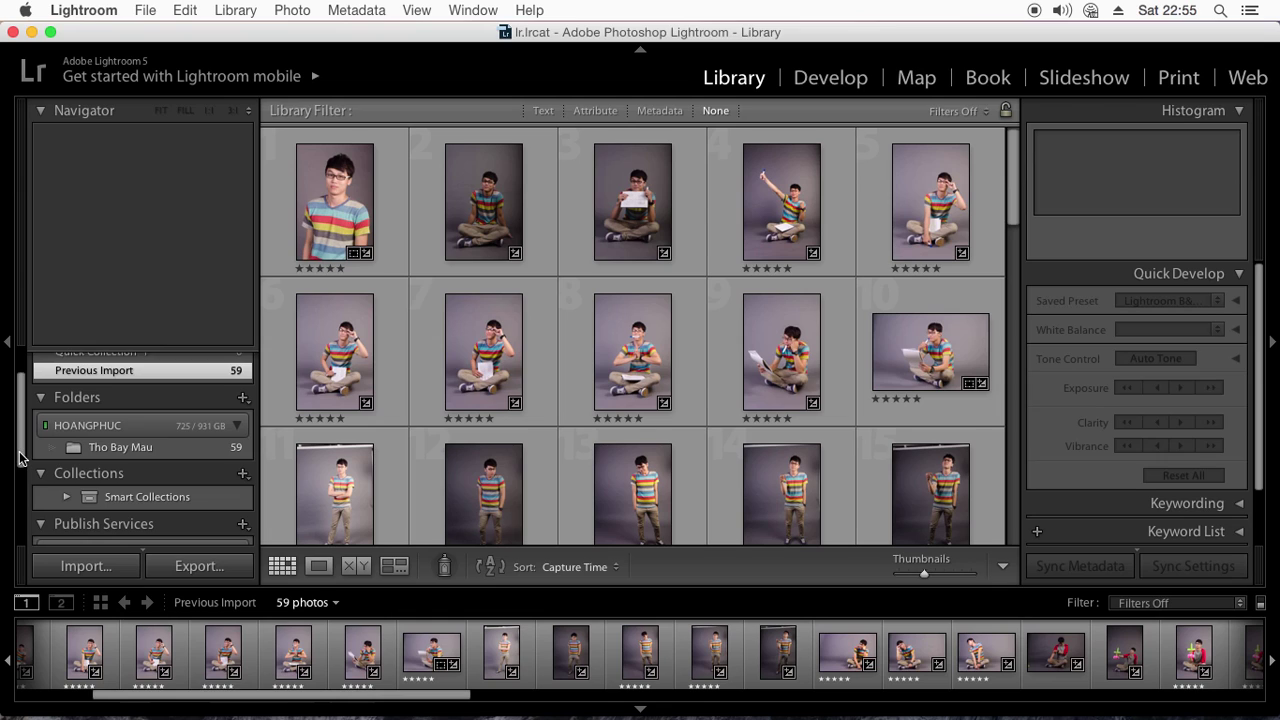
scroll(19, 458, down, 2)
scroll(19, 458, up, 3)
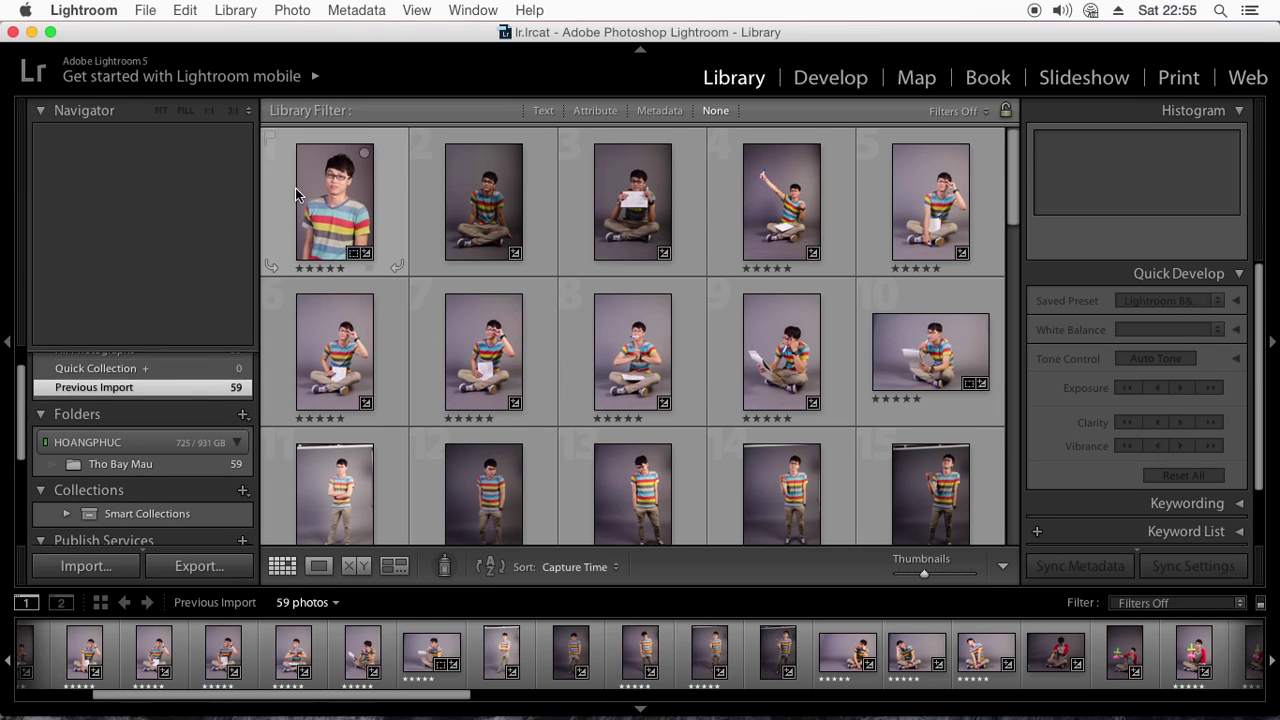
- Minimize Lightroom, return to hinhanh in Finder, and browse triphuong and its fix subfolder
click(32, 36)
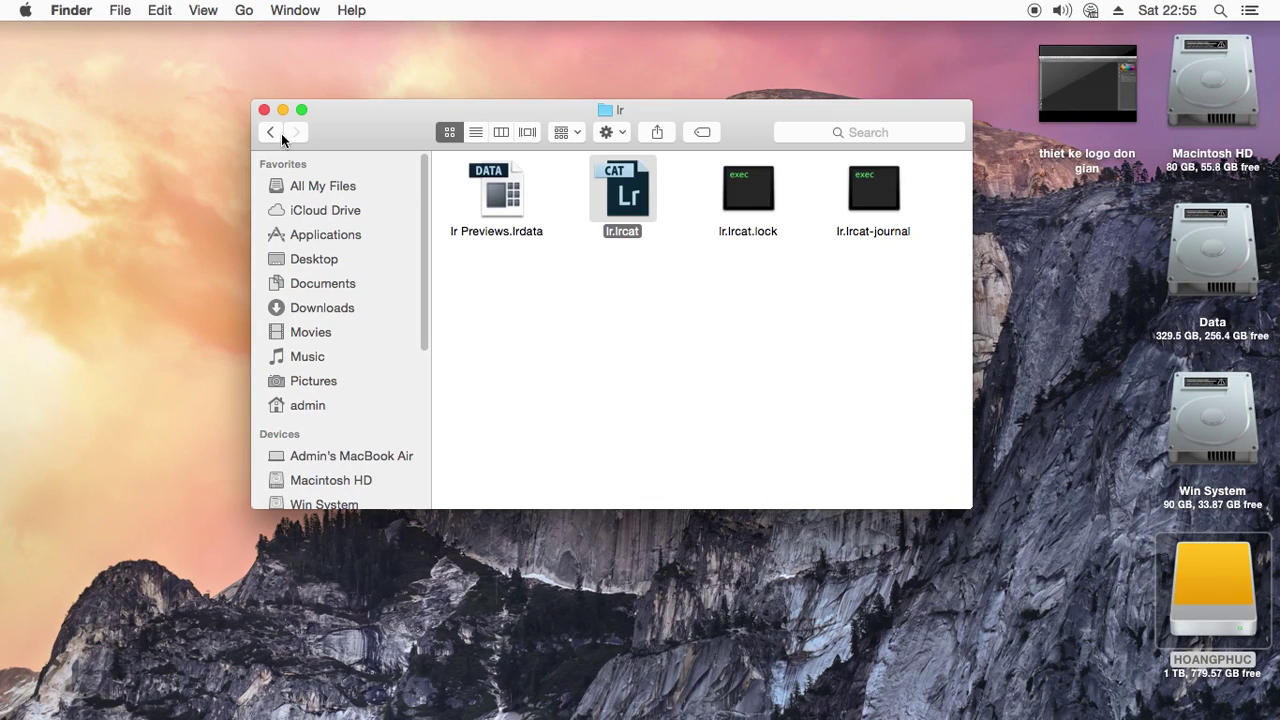
click(281, 133)
click(272, 133)
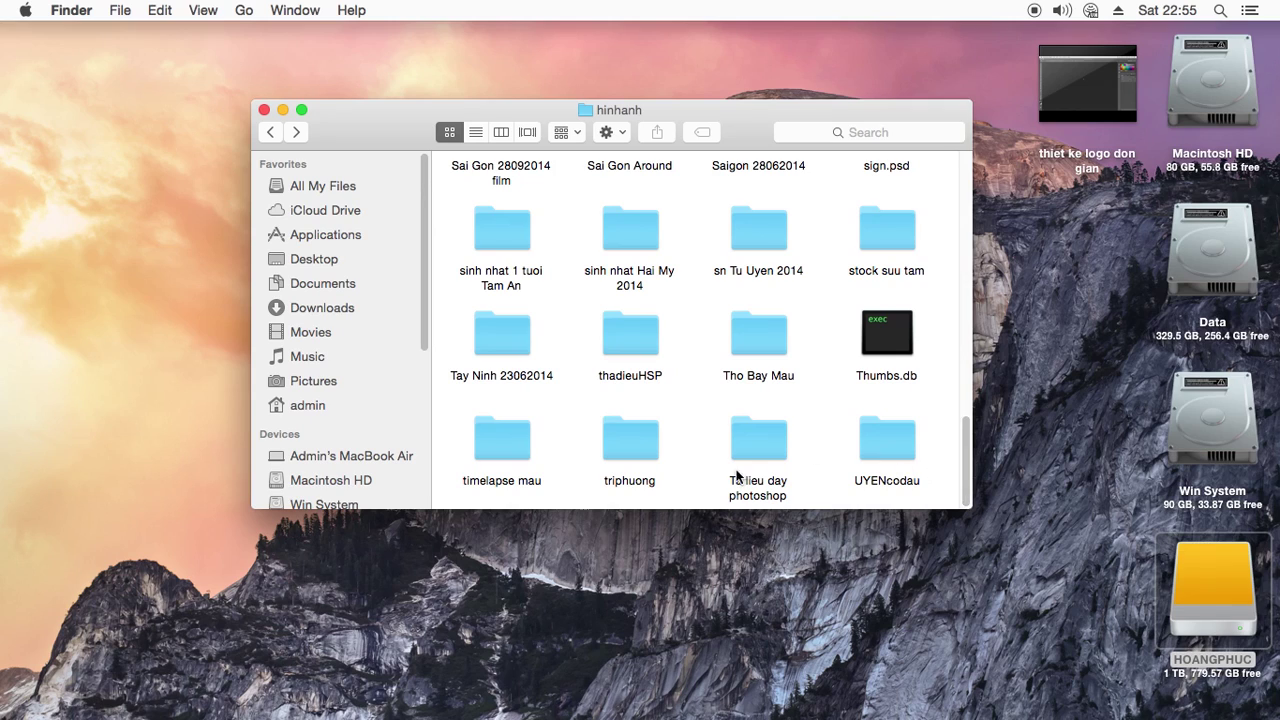
click(614, 457)
double_click(614, 457)
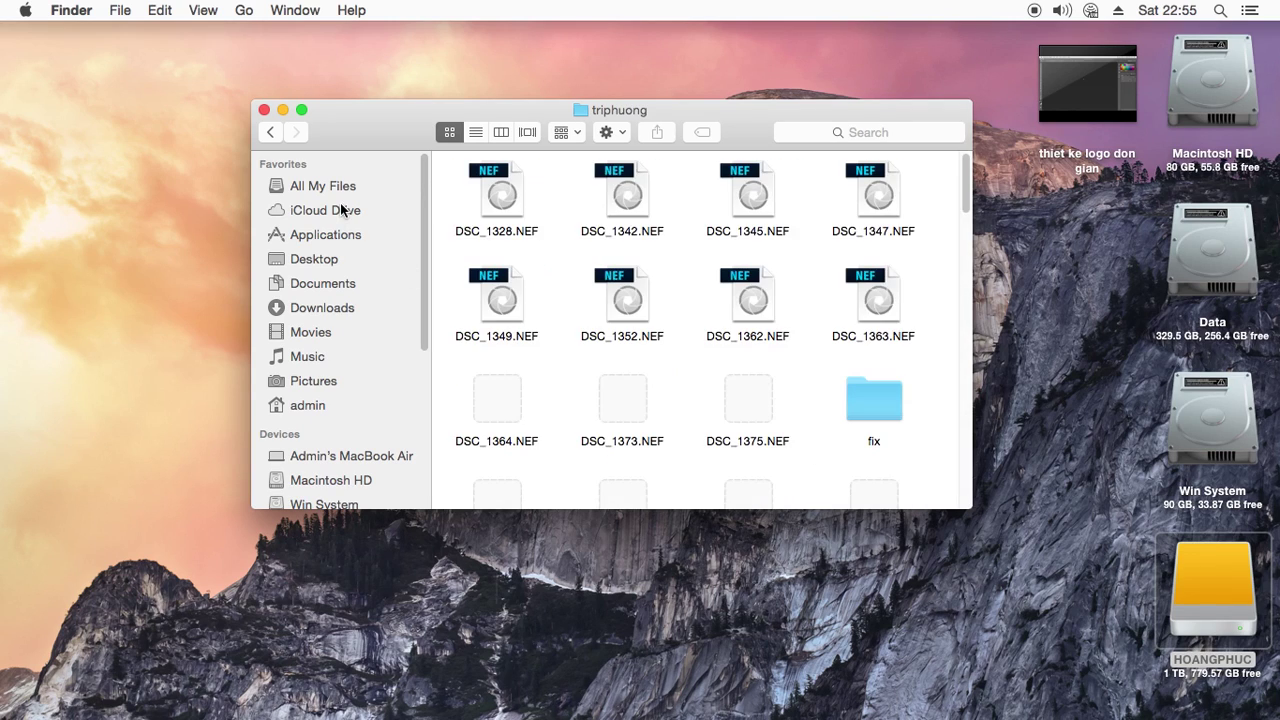
scroll(967, 241, down, 5)
scroll(967, 241, down, 15)
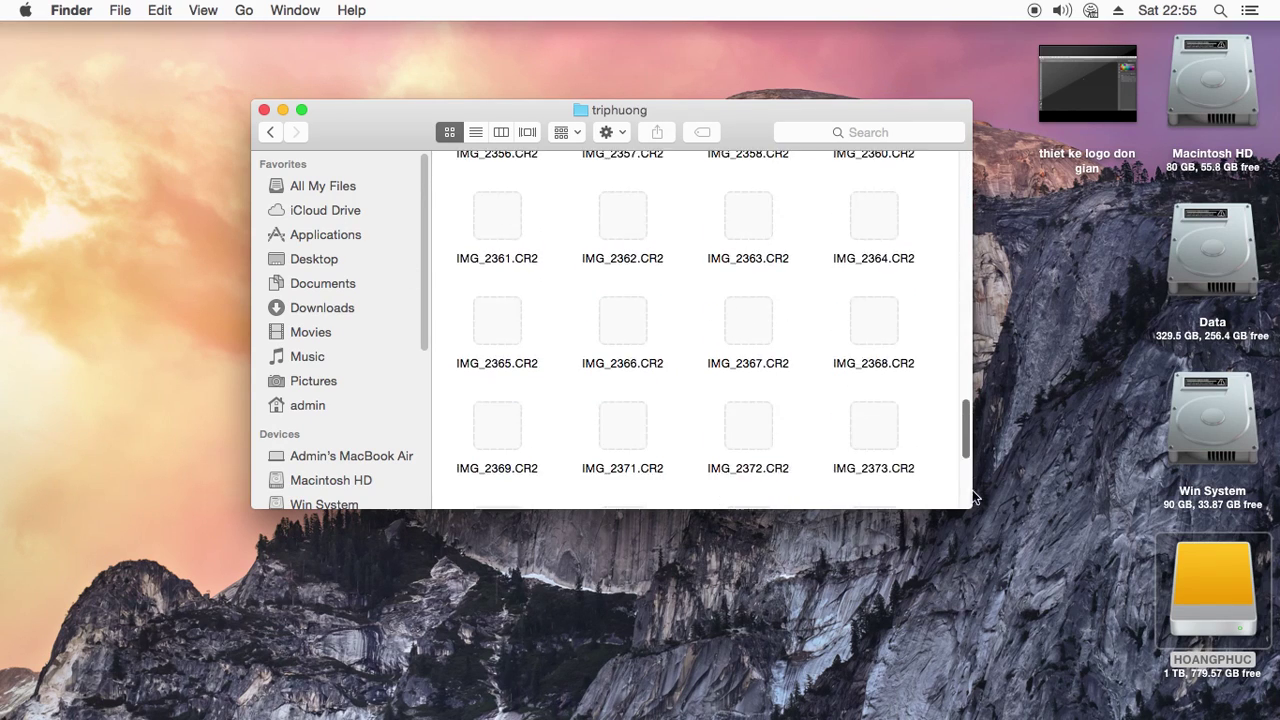
scroll(966, 244, up, 15)
drag(965, 243, 963, 168)
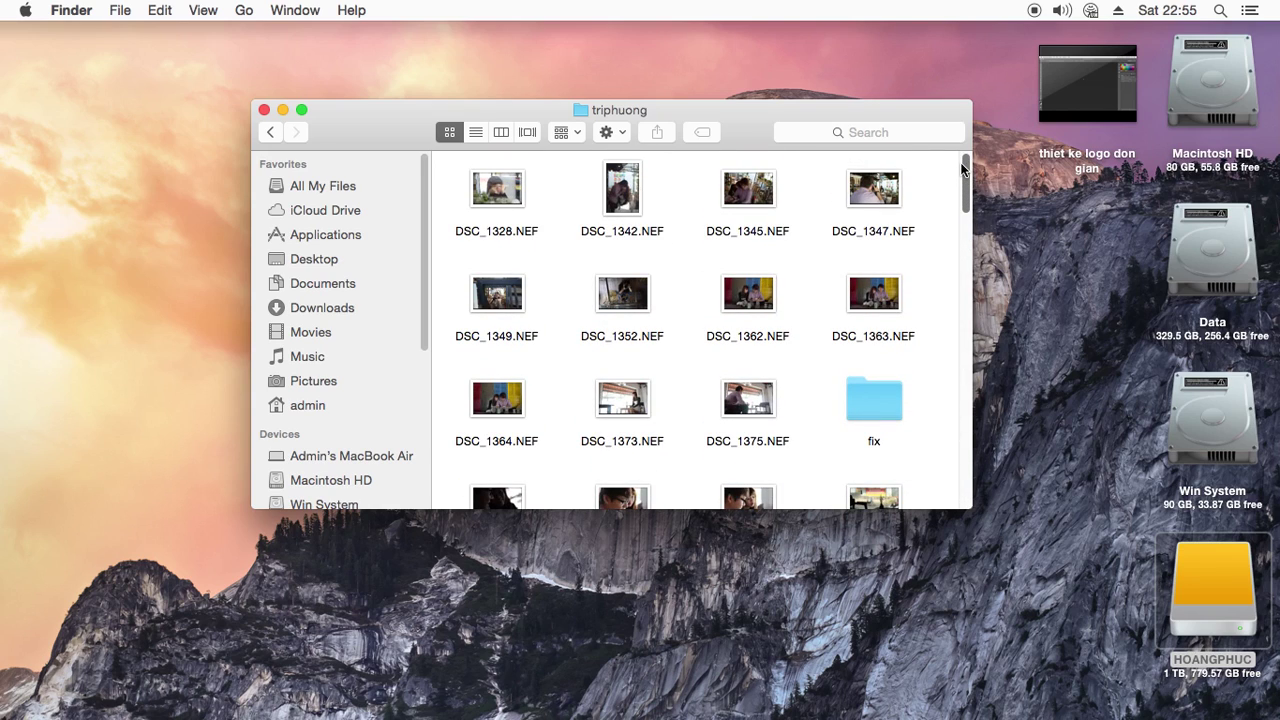
double_click(860, 410)
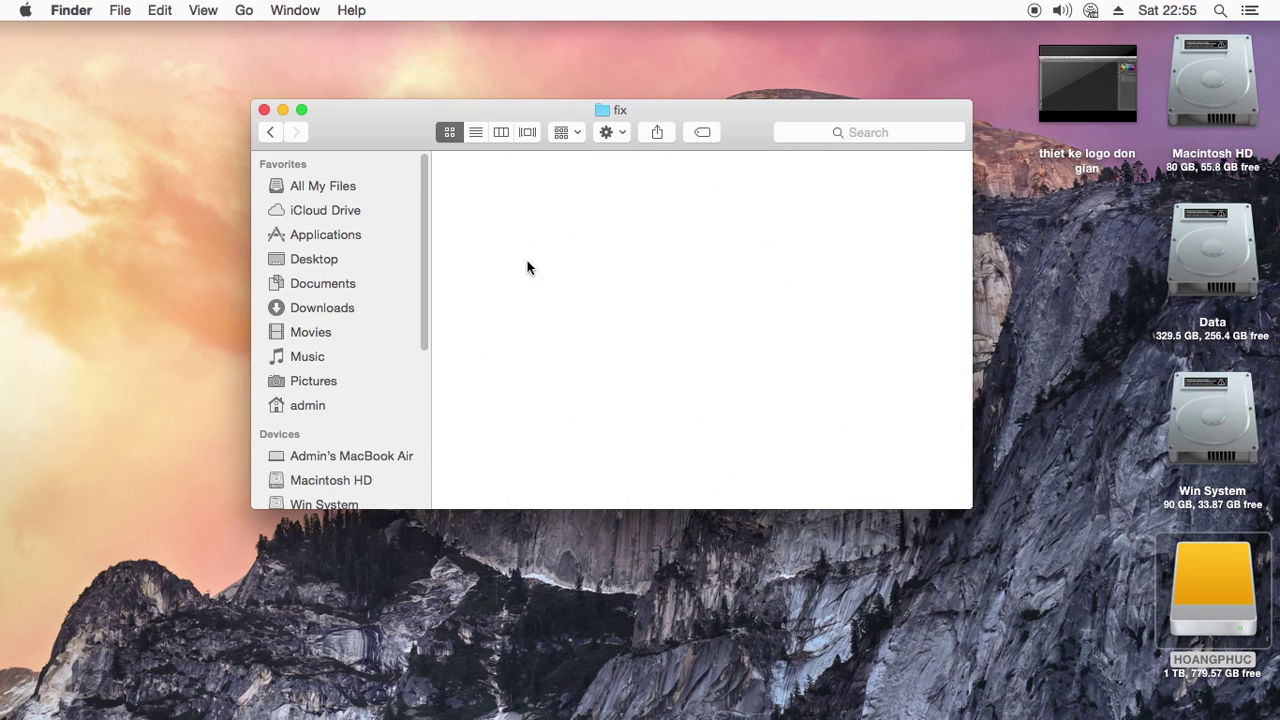
- Go back to hinhanh and open da banh U23, checking its jpeg subfolder
click(272, 128)
scroll(966, 440, down, 10)
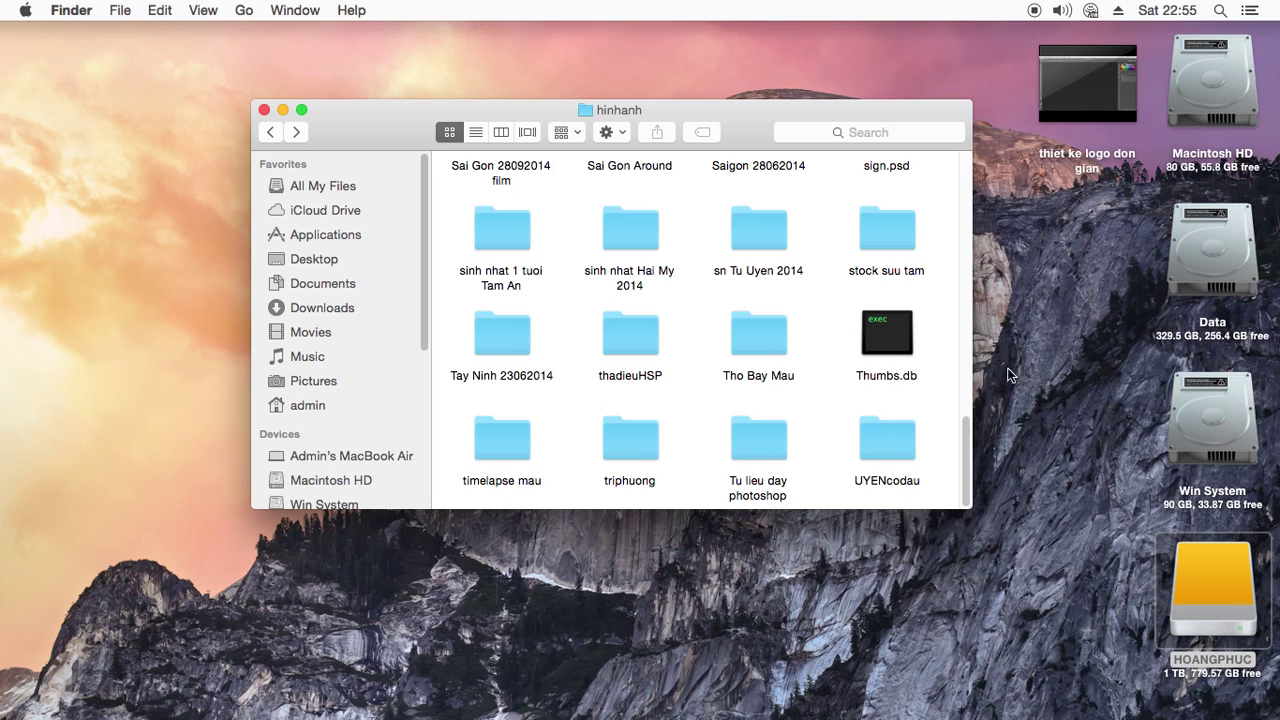
mouse_move(965, 460)
mouse_down()
mouse_move(962, 180)
mouse_move(964, 254)
mouse_up()
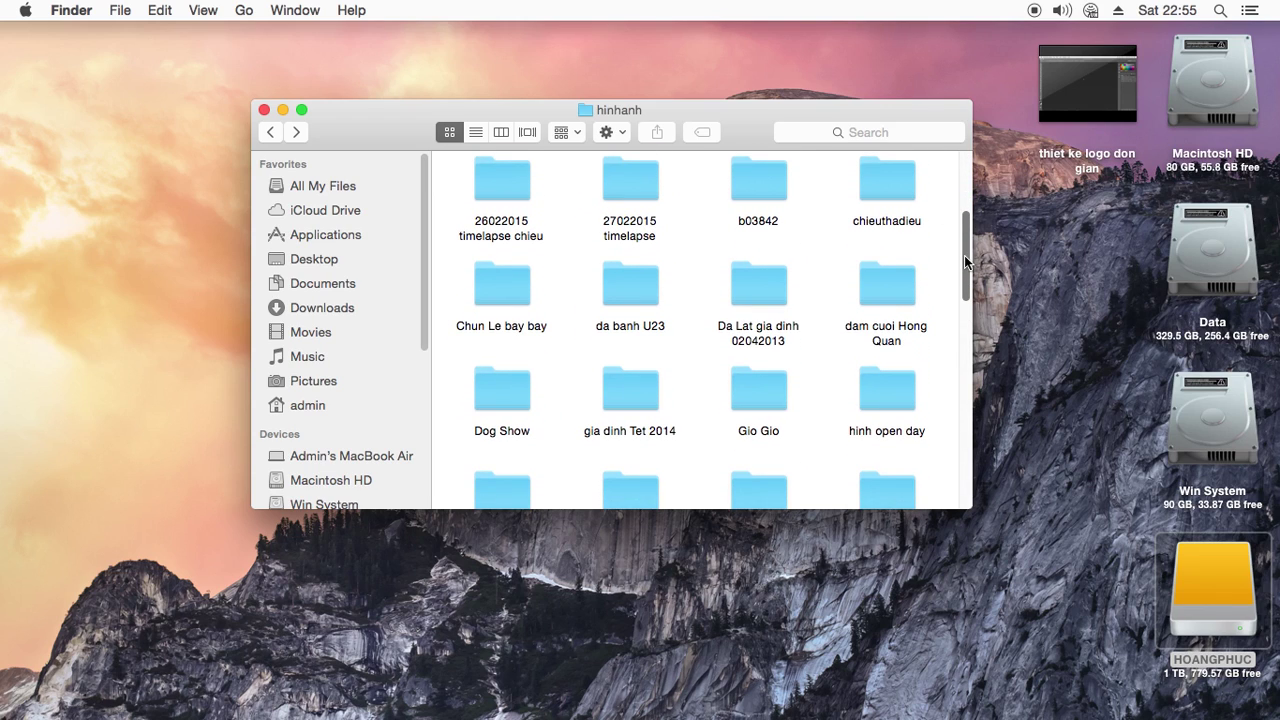
double_click(640, 299)
drag(965, 170, 983, 492)
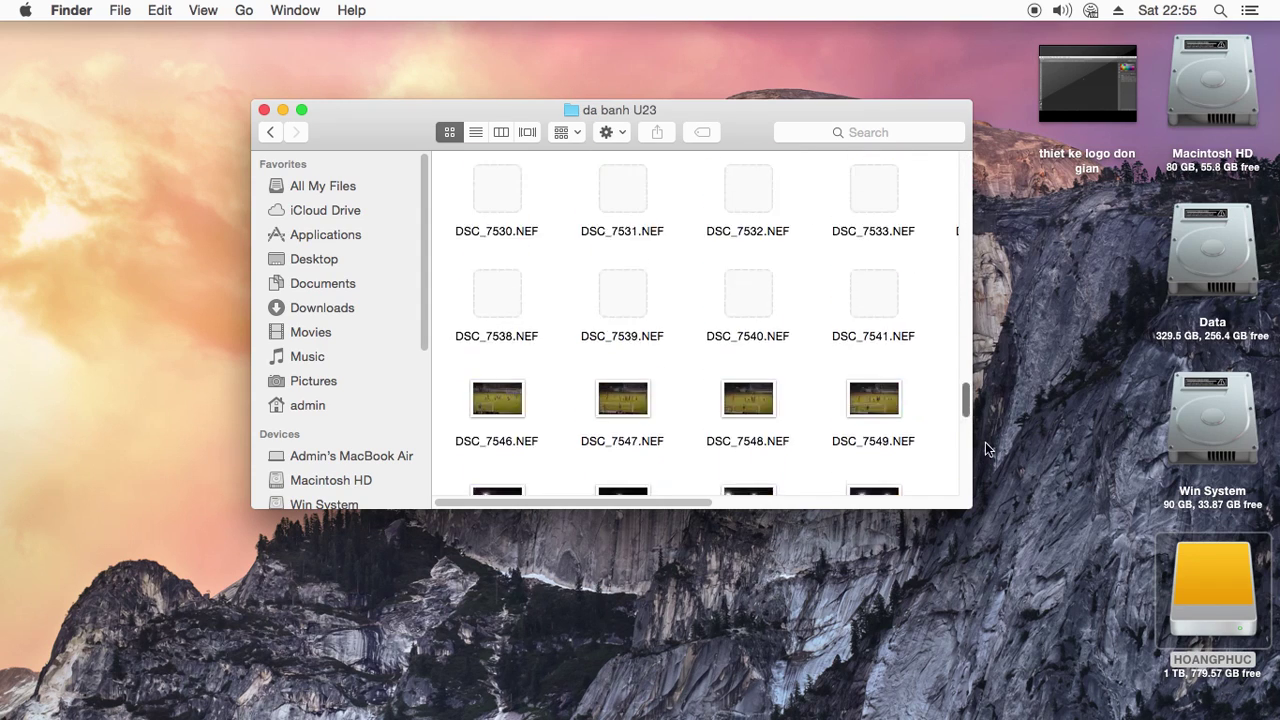
double_click(749, 446)
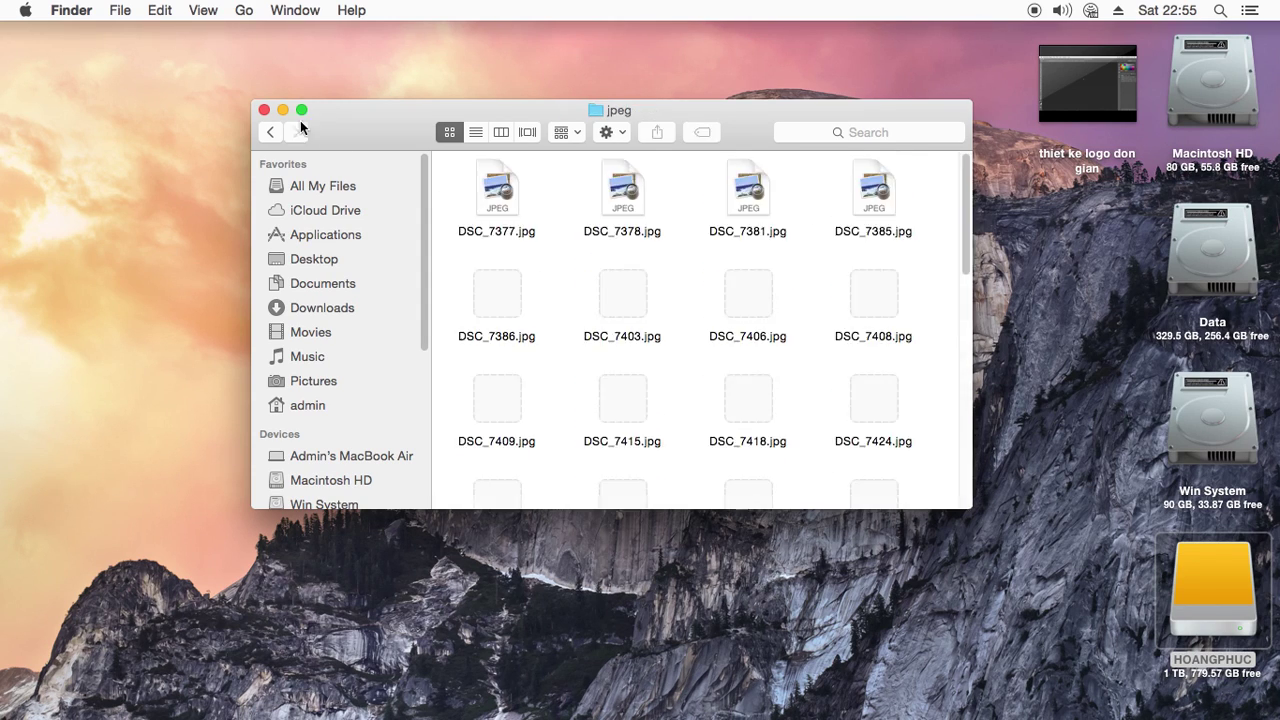
click(270, 132)
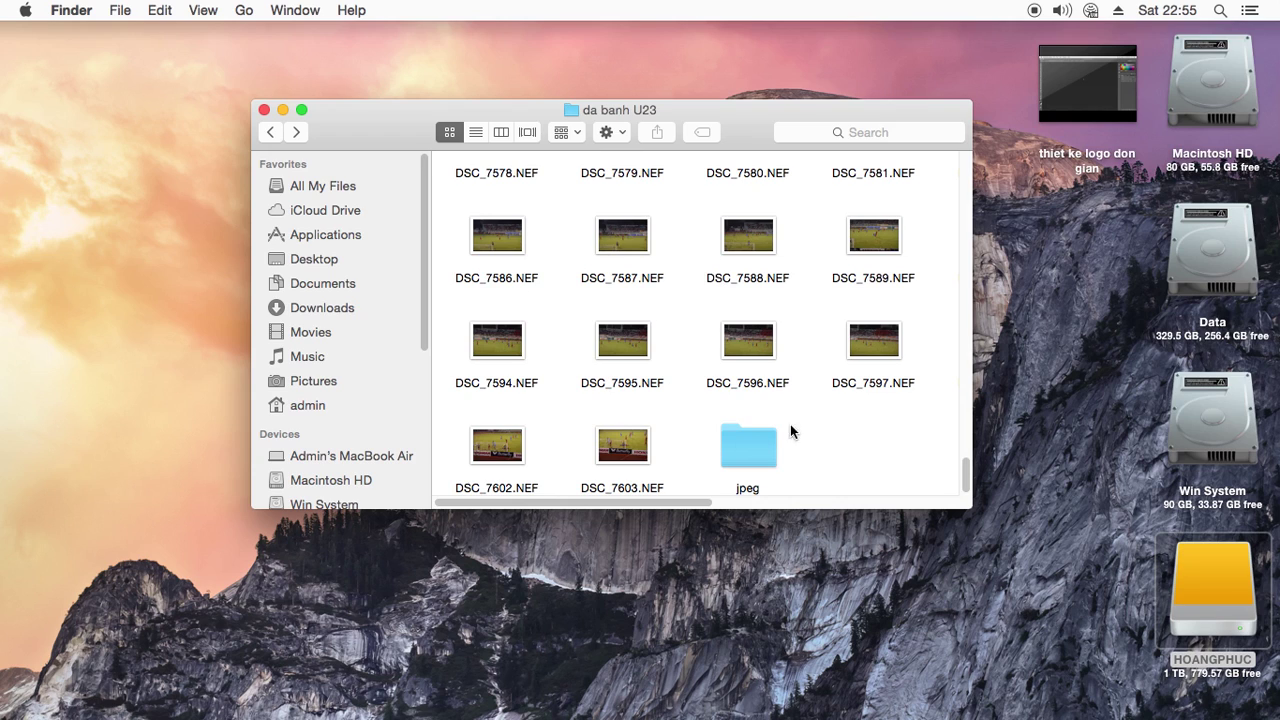
mouse_move(640, 712)
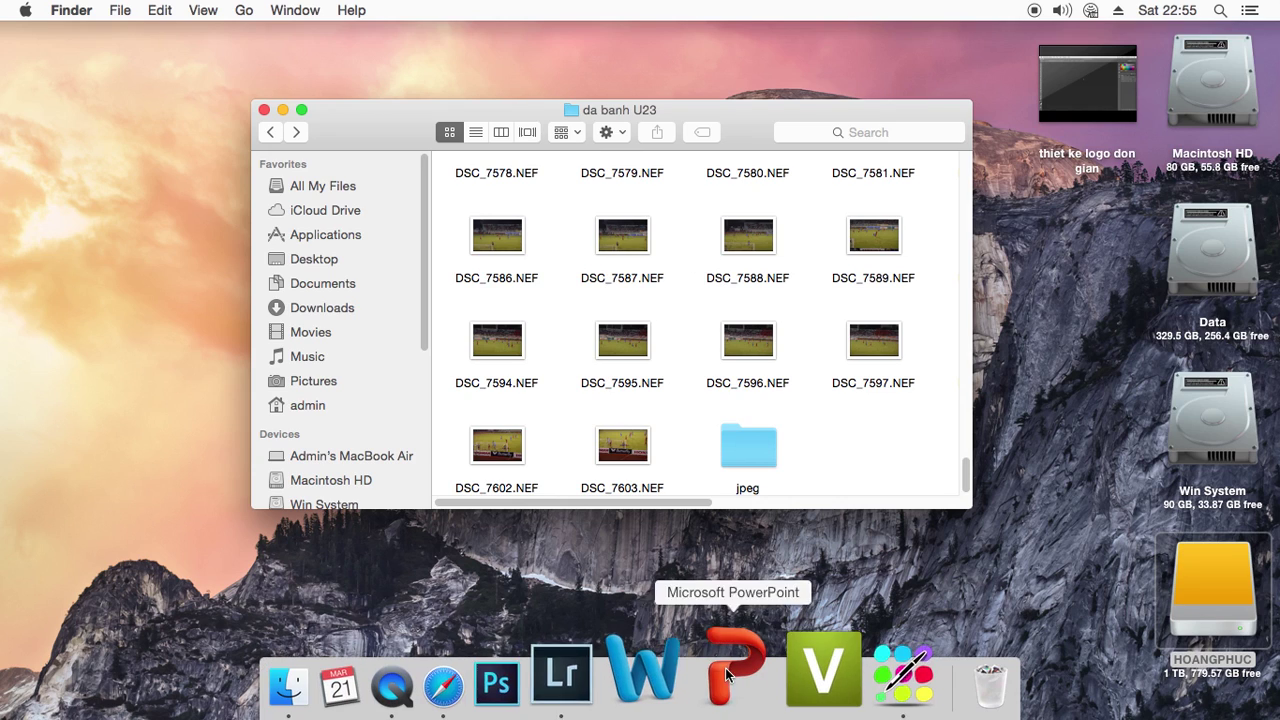
- Bring Lightroom forward and choose File > New Catalog
click(640, 690)
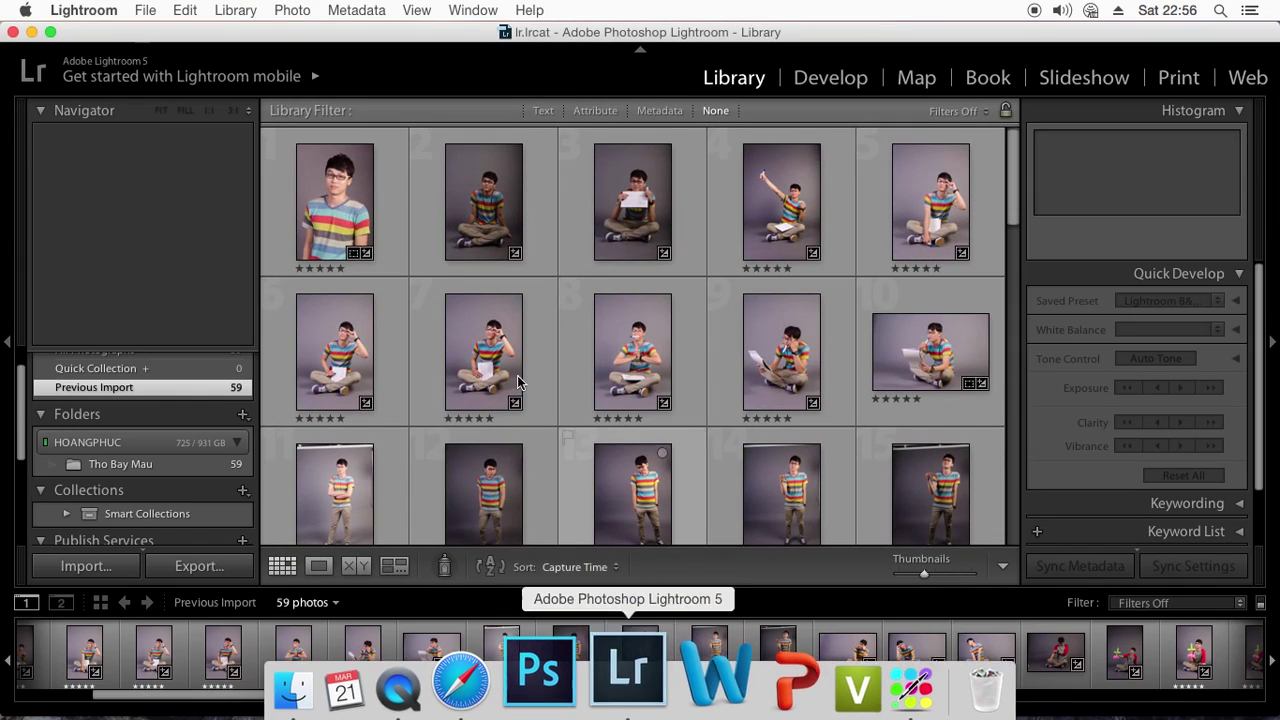
click(145, 13)
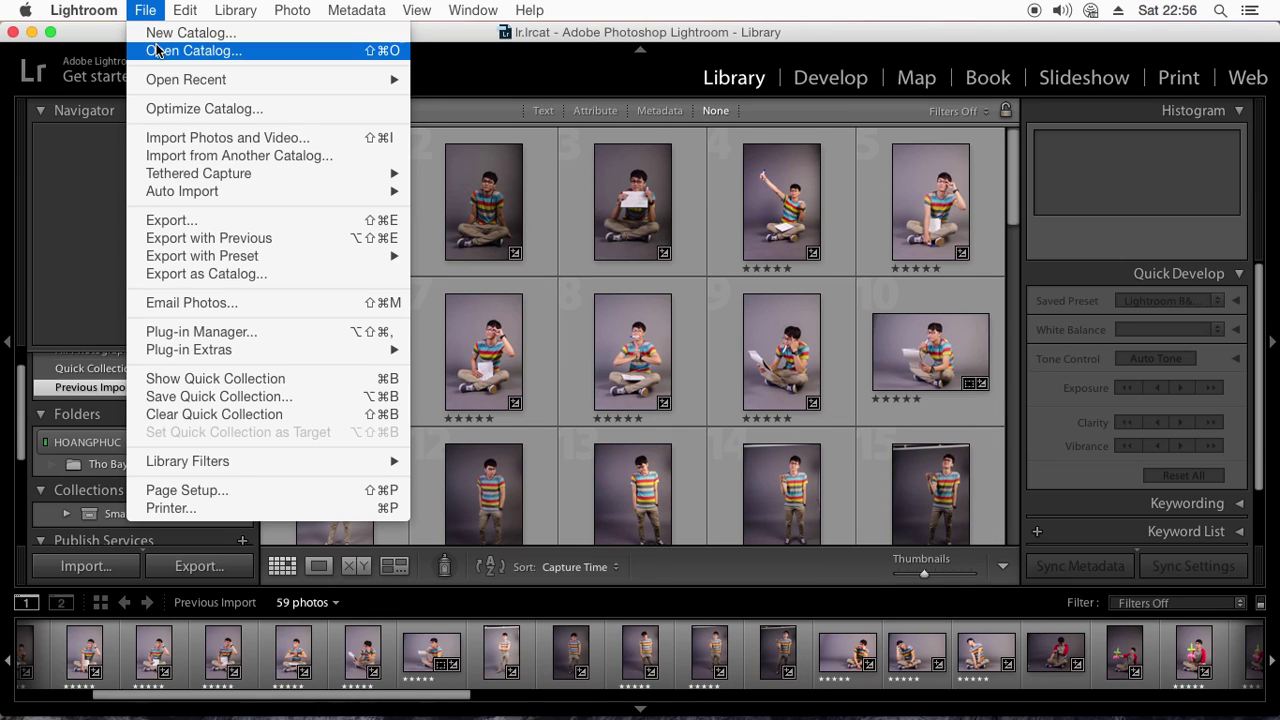
click(243, 36)
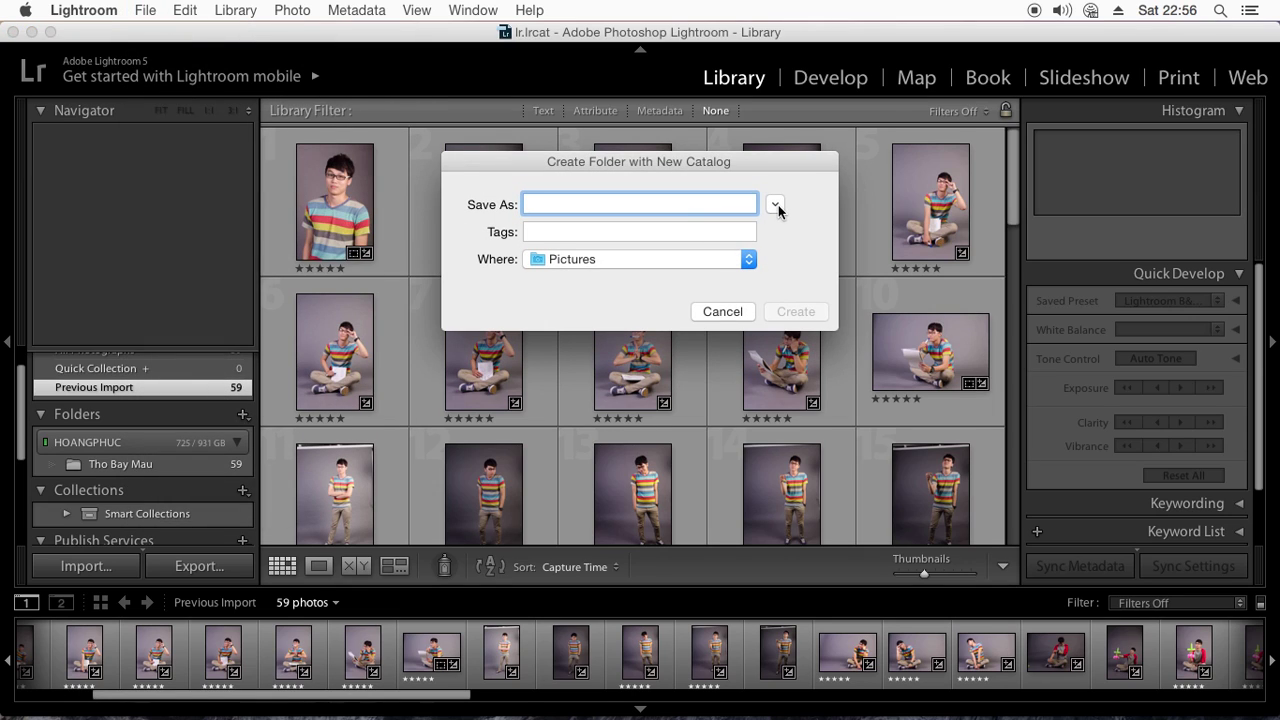
- Create the catalog 'Lr Da Banh U23' in HOANGPHUC > hinhanh > da banh U23
click(775, 204)
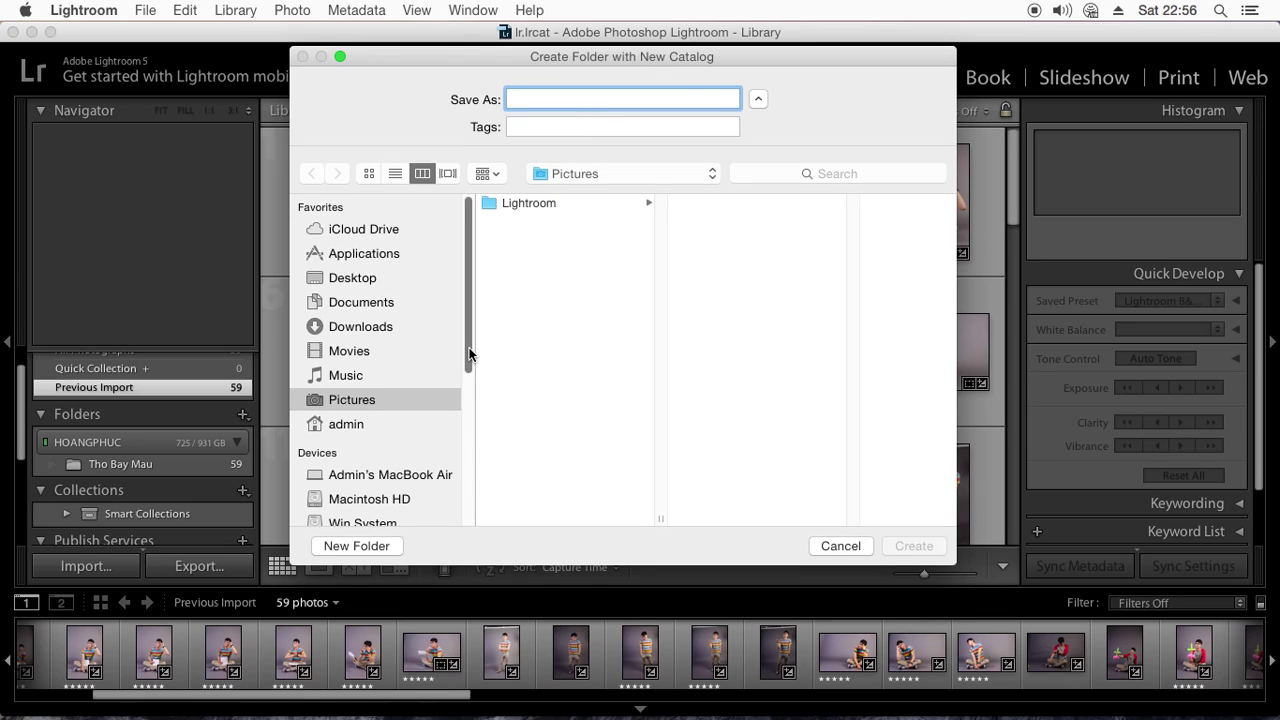
drag(469, 354, 474, 446)
click(360, 387)
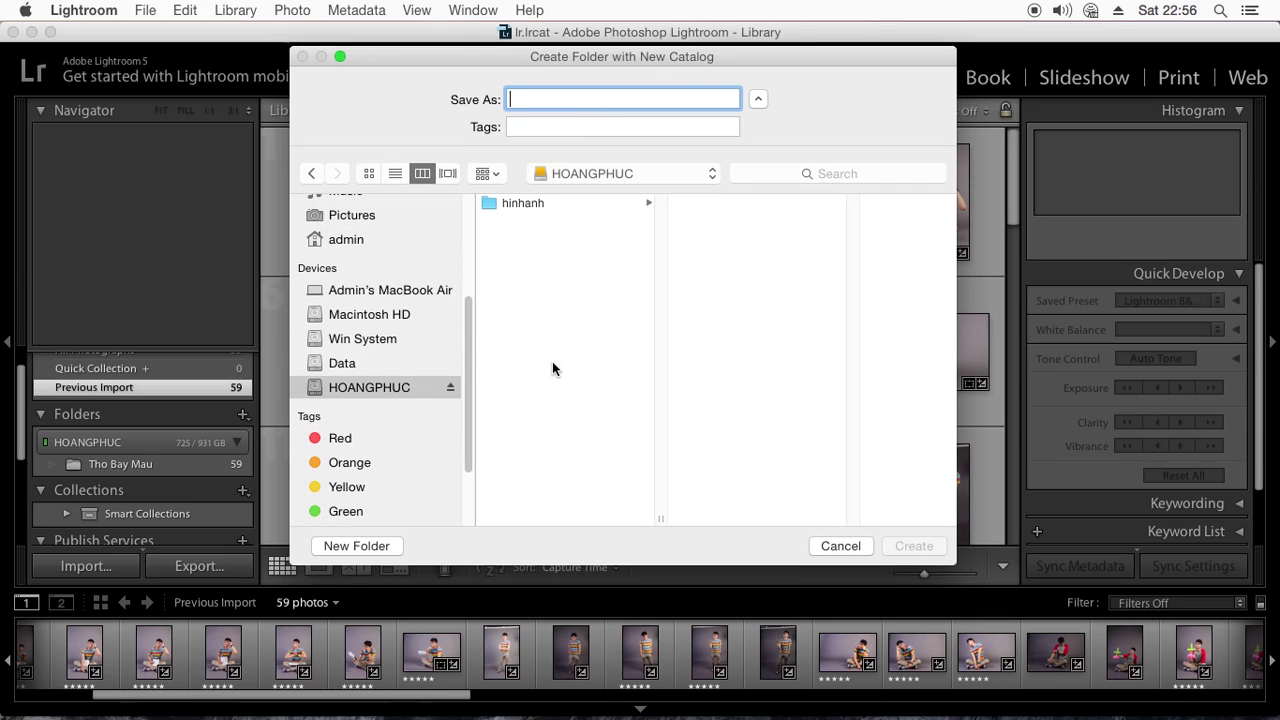
click(543, 205)
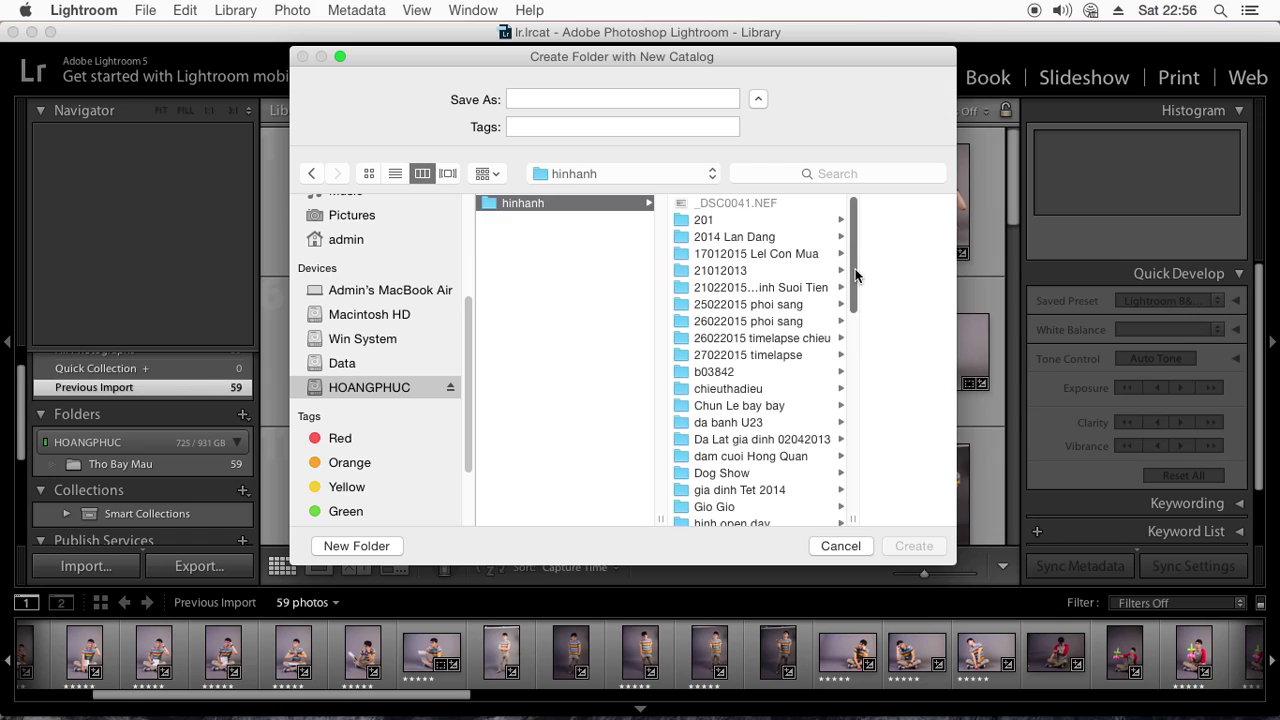
scroll(855, 275, down, 5)
click(762, 300)
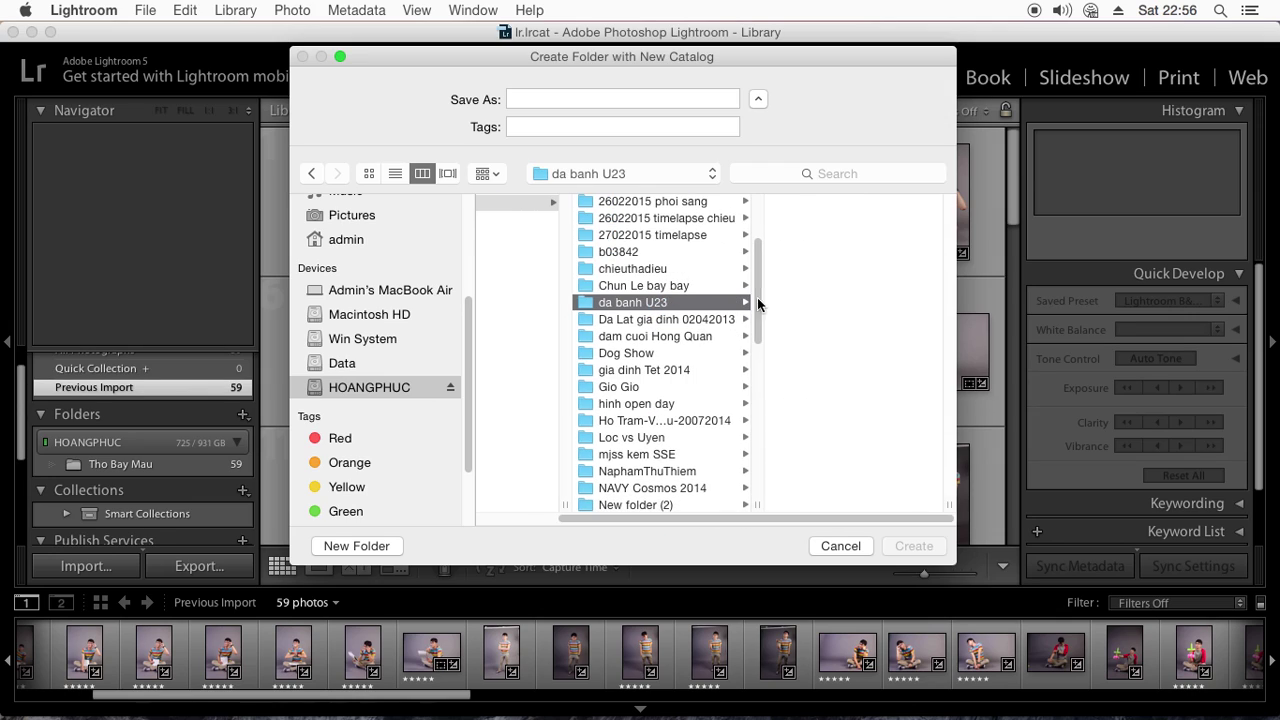
click(552, 97)
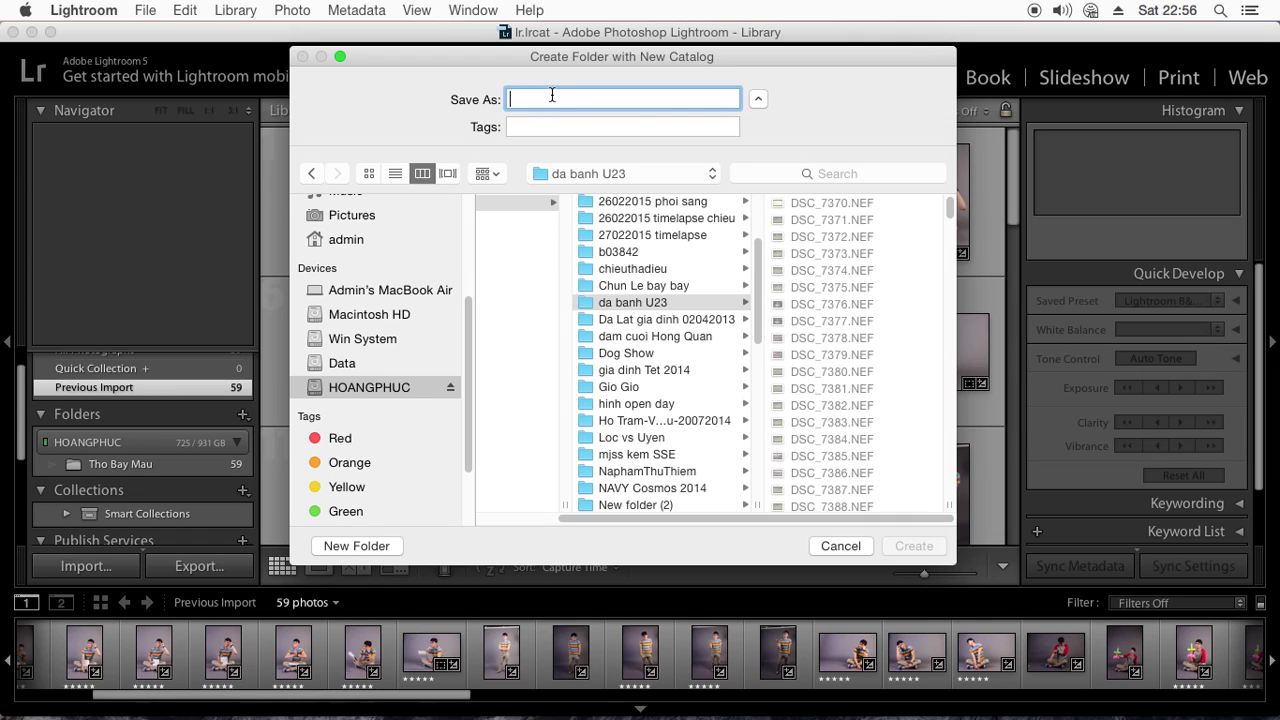
text(Lr Da Banh U)
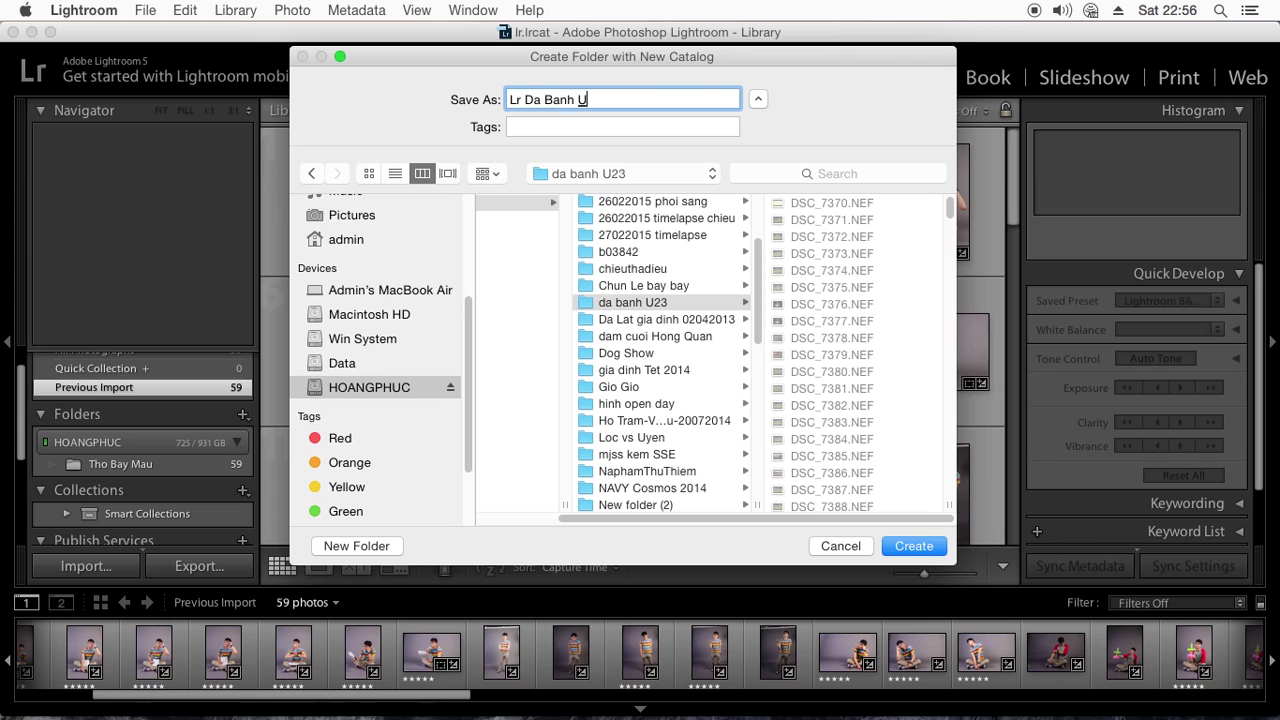
text(23)
click(912, 546)
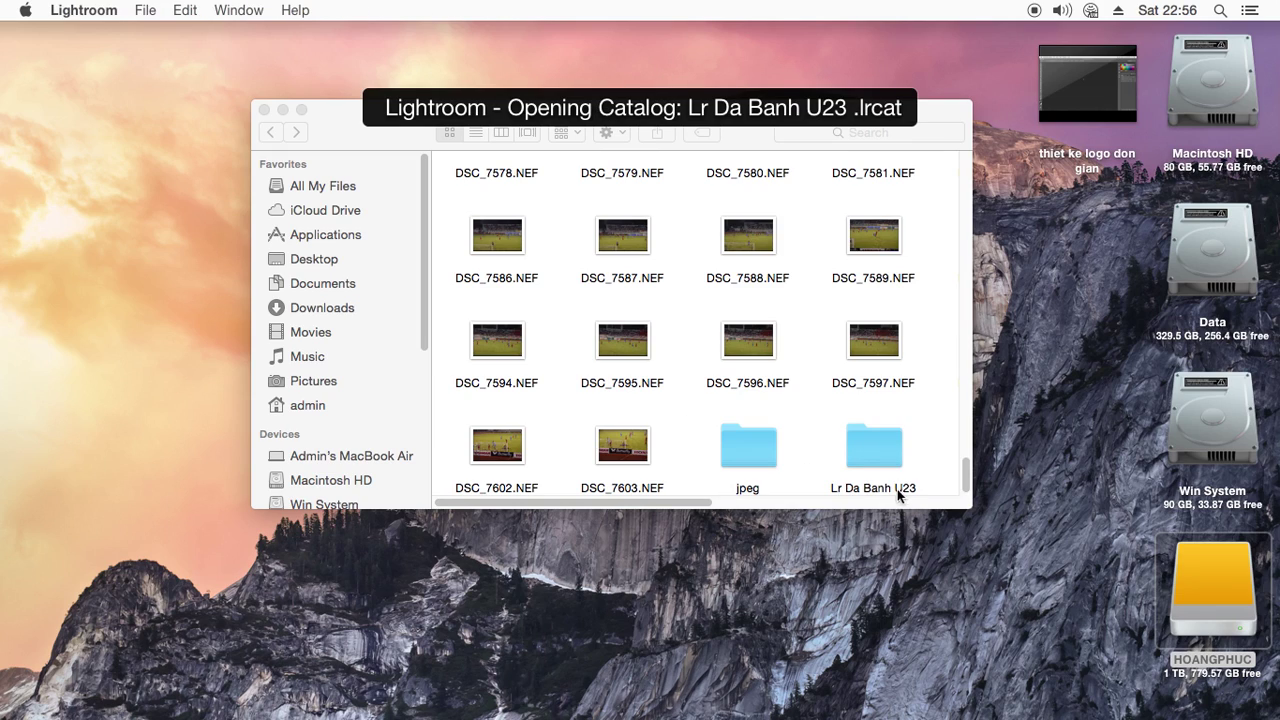
- Check the new Lr Da Banh U23 folder in Finder, then return to Lightroom's empty catalog
click(885, 455)
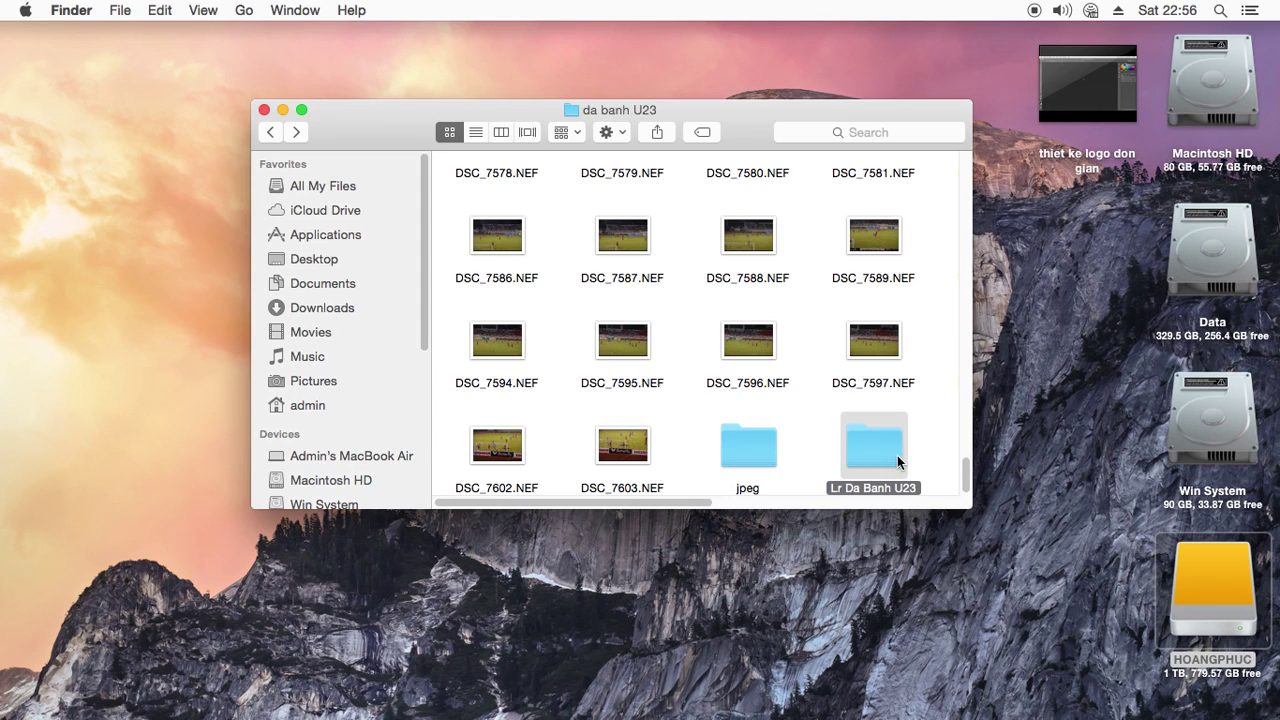
mouse_move(680, 712)
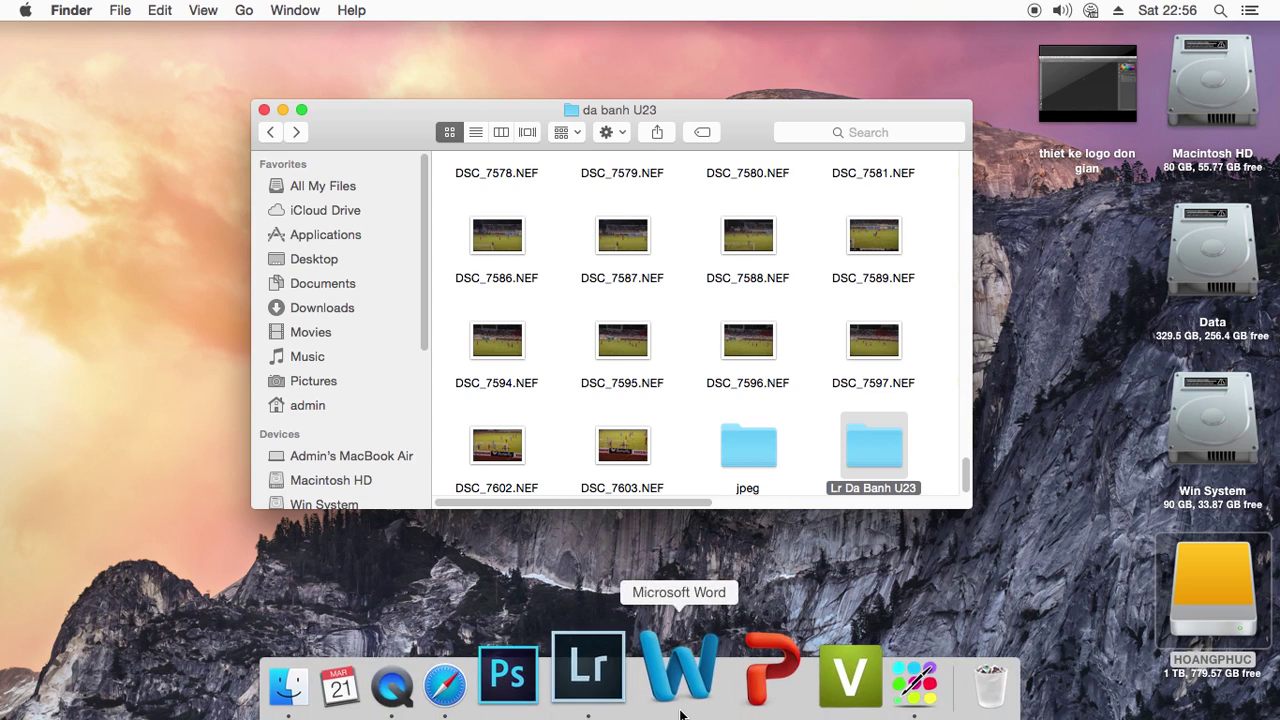
click(626, 674)
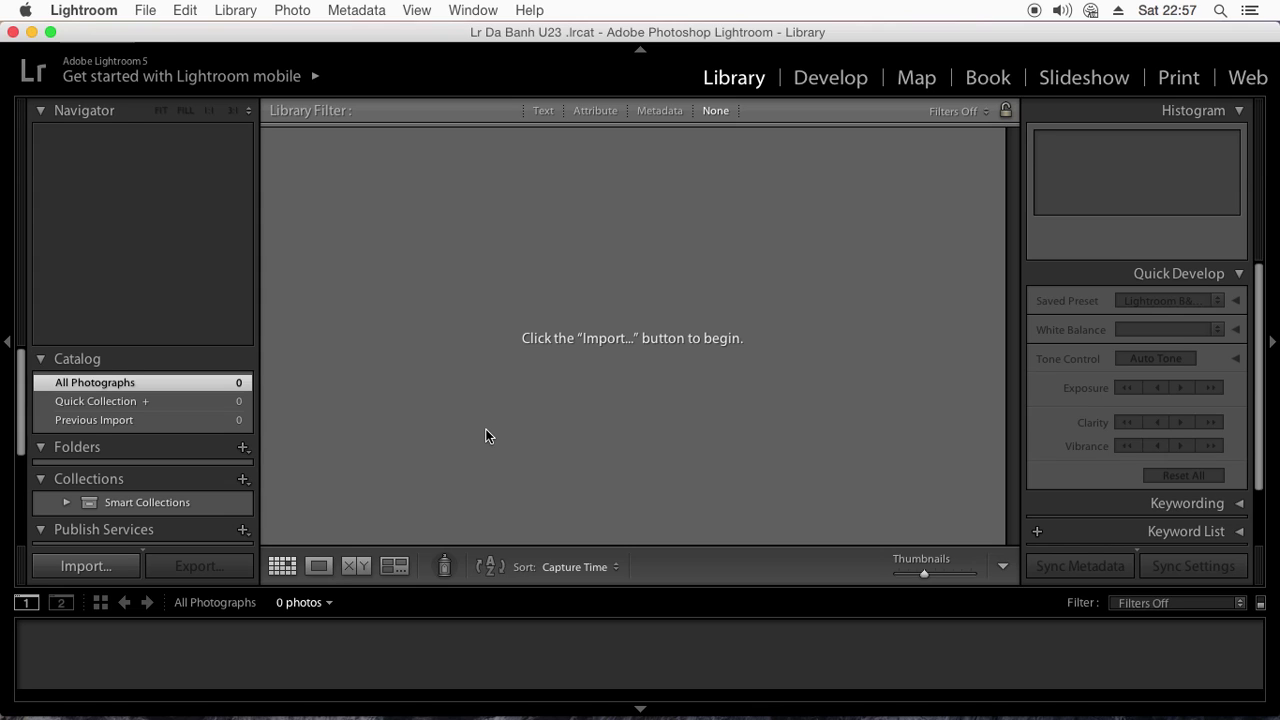
- Reopen the Import window and pick HOANGPHUC > hinhanh > da banh U23 as the source
click(86, 566)
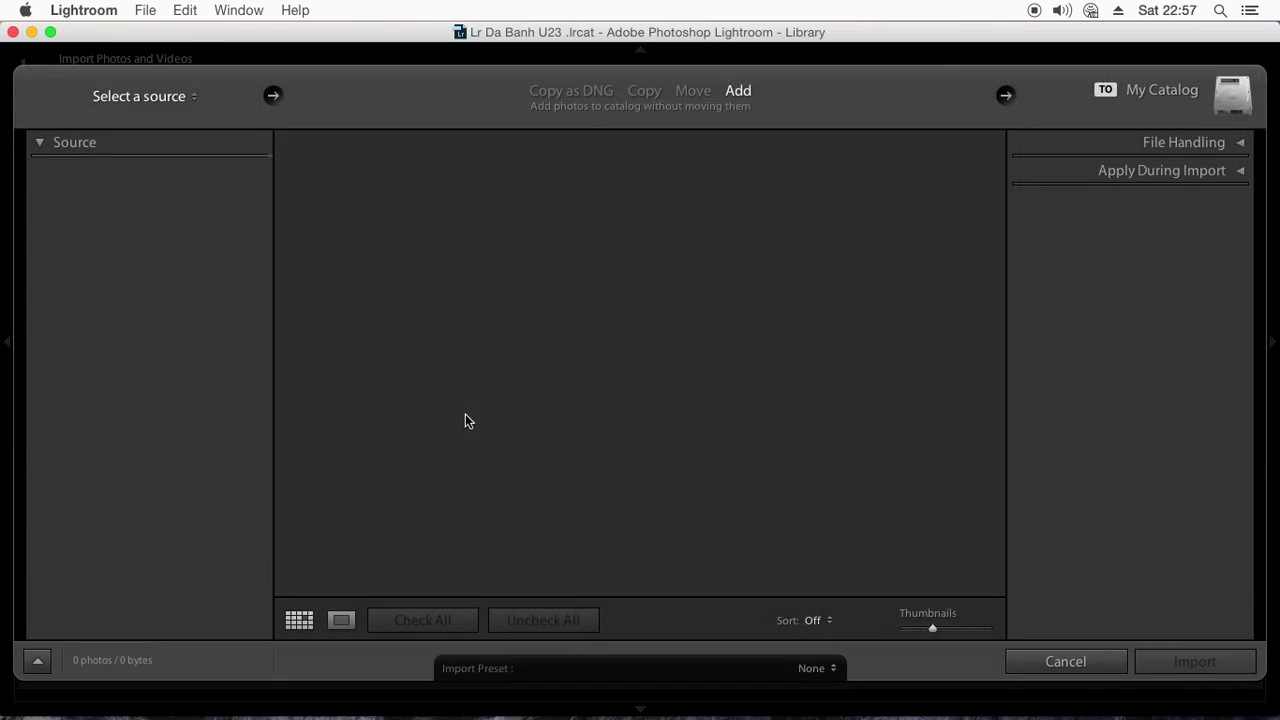
click(1064, 662)
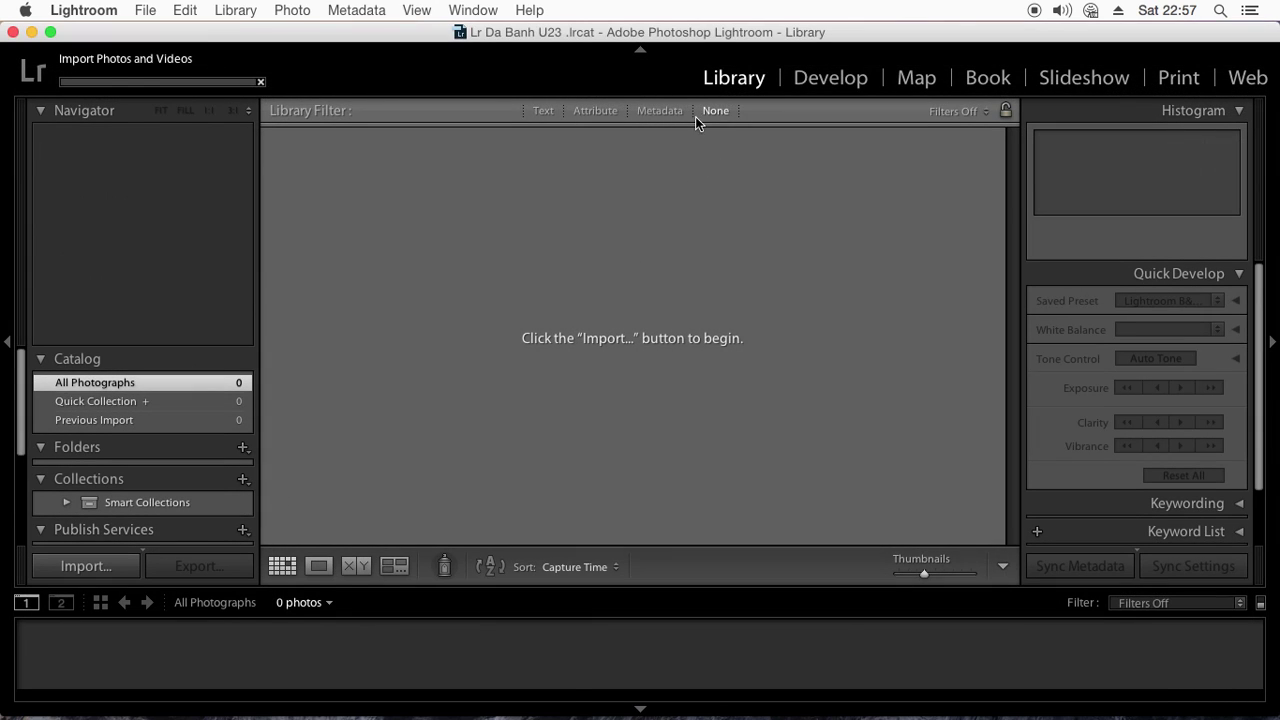
click(86, 566)
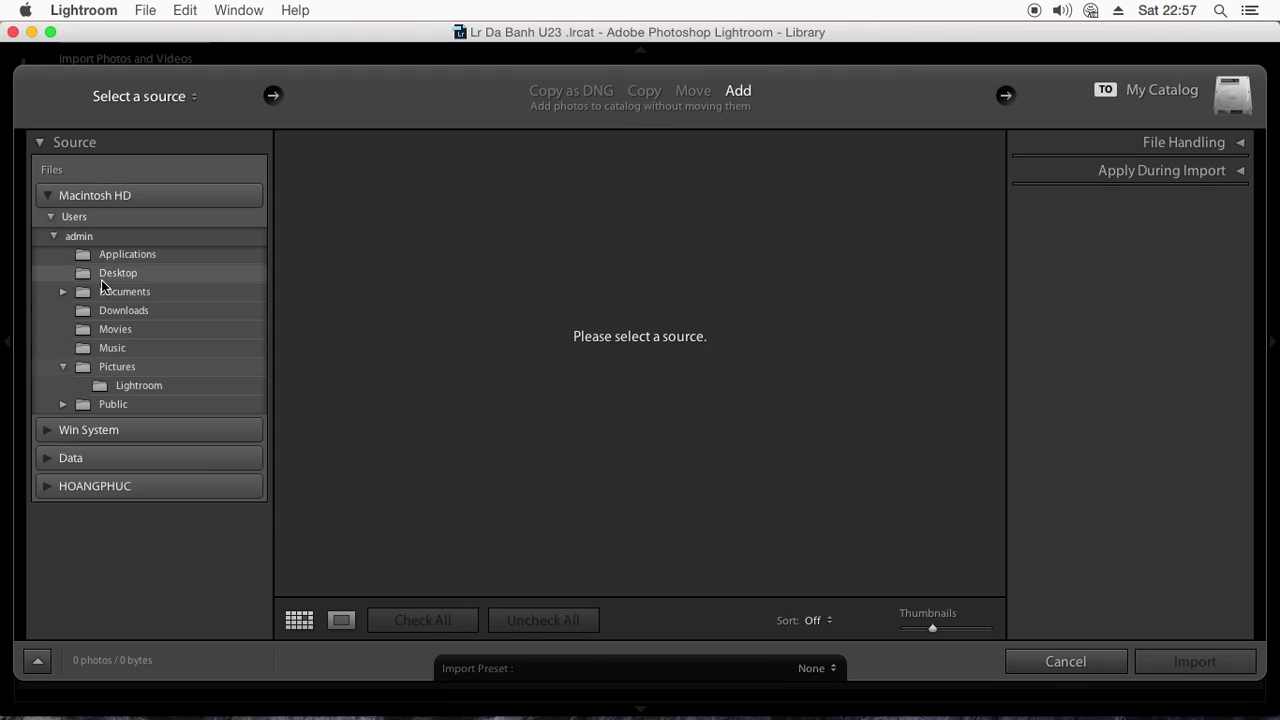
click(47, 486)
click(56, 527)
mouse_move(22, 360)
mouse_down()
mouse_move(18, 308)
mouse_move(18, 355)
mouse_up()
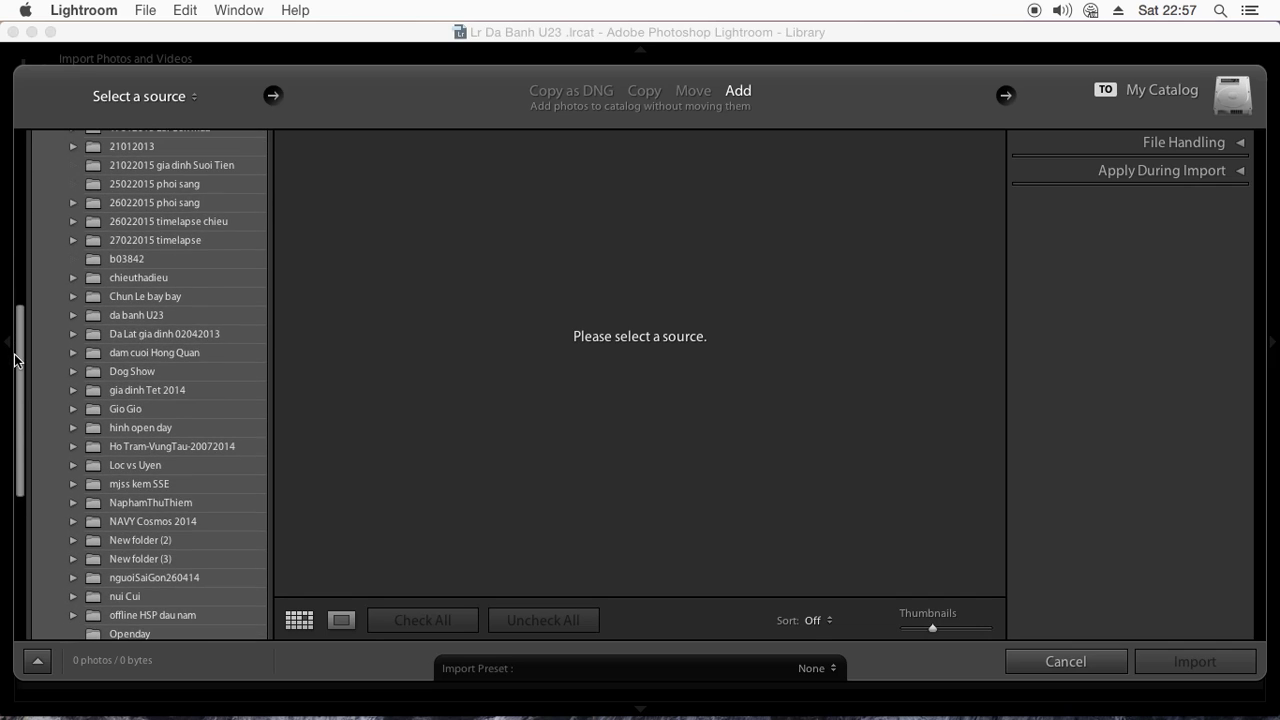
click(150, 317)
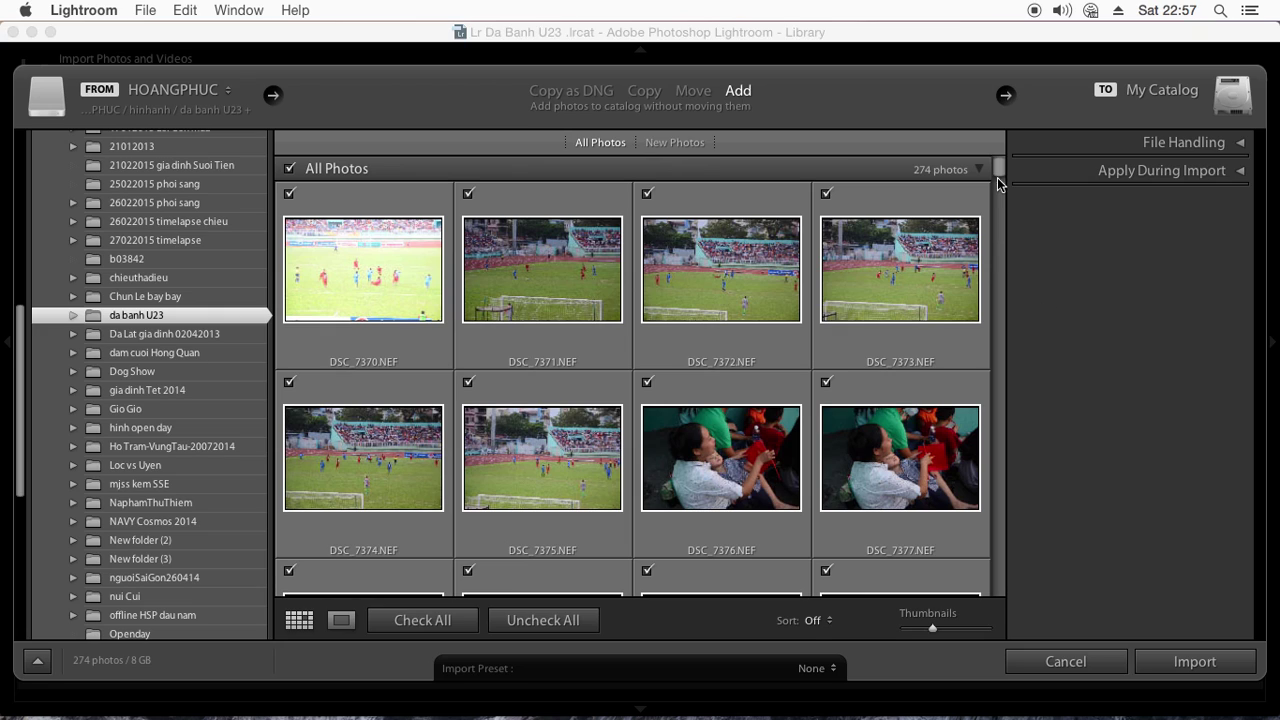
- Scroll through the 274 photo previews, then start importing them into the catalog
drag(996, 165, 1047, 588)
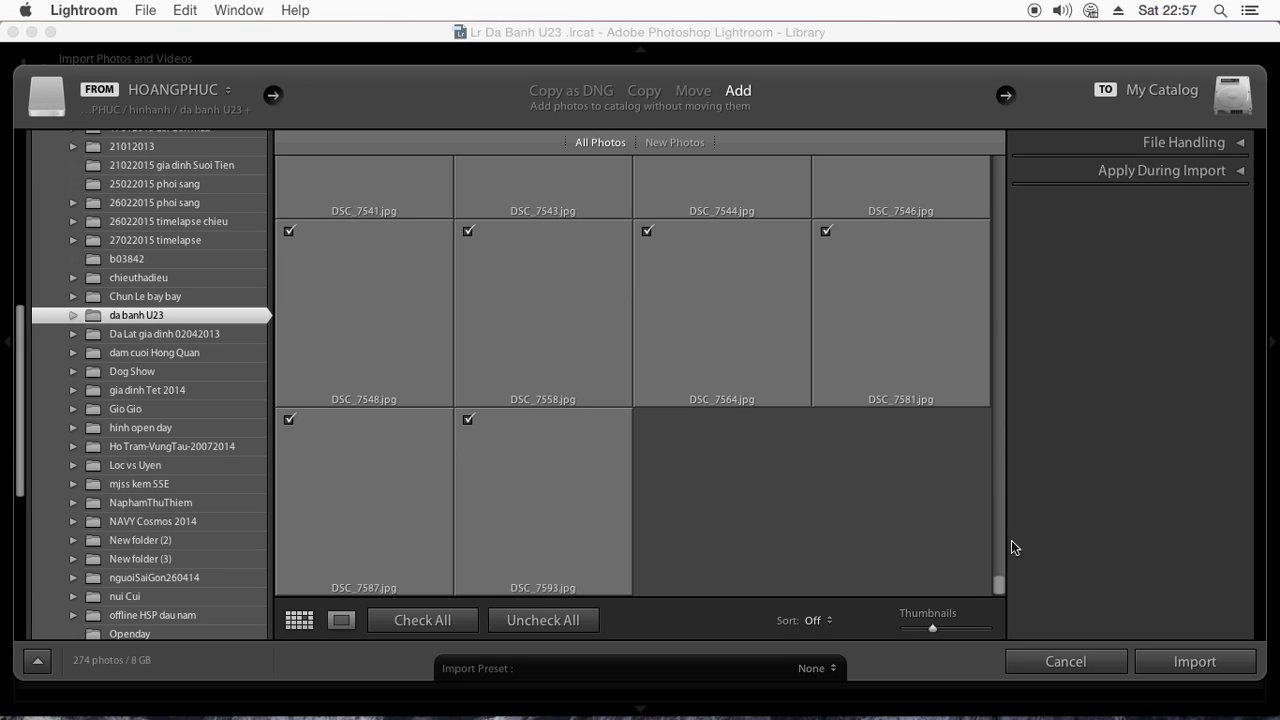
drag(1000, 585, 1011, 224)
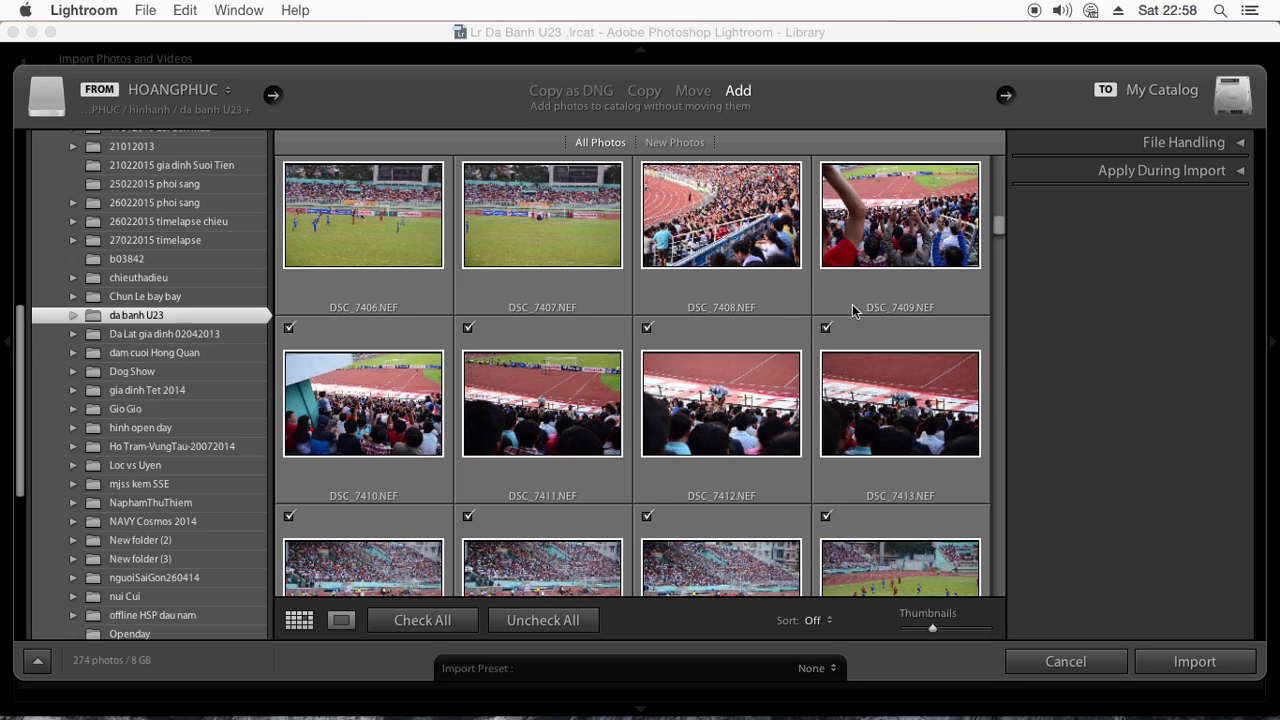
click(1213, 663)
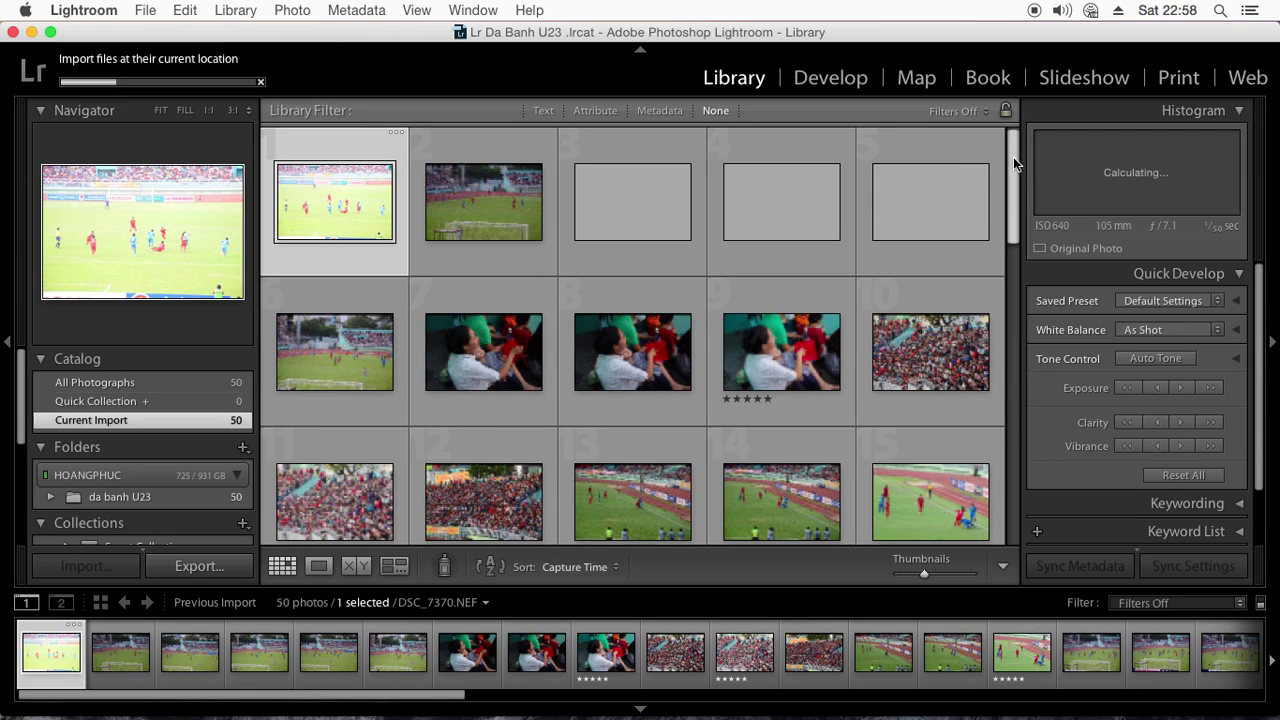
- Let the import finish, then scroll the Library grid and select photo 24, the goal-mouth shot
mouse_move(1013, 157)
mouse_down()
mouse_move(1008, 278)
mouse_move(1028, 153)
mouse_up()
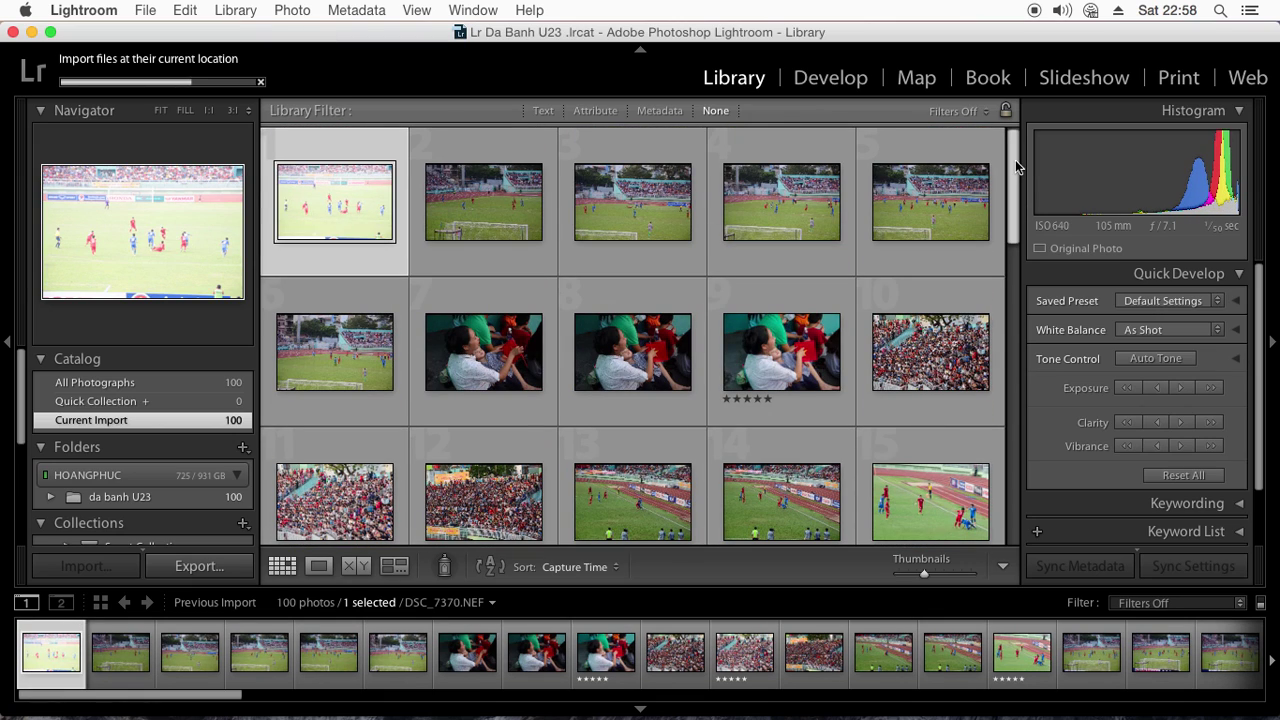
scroll(1012, 250, down, 5)
click(790, 400)
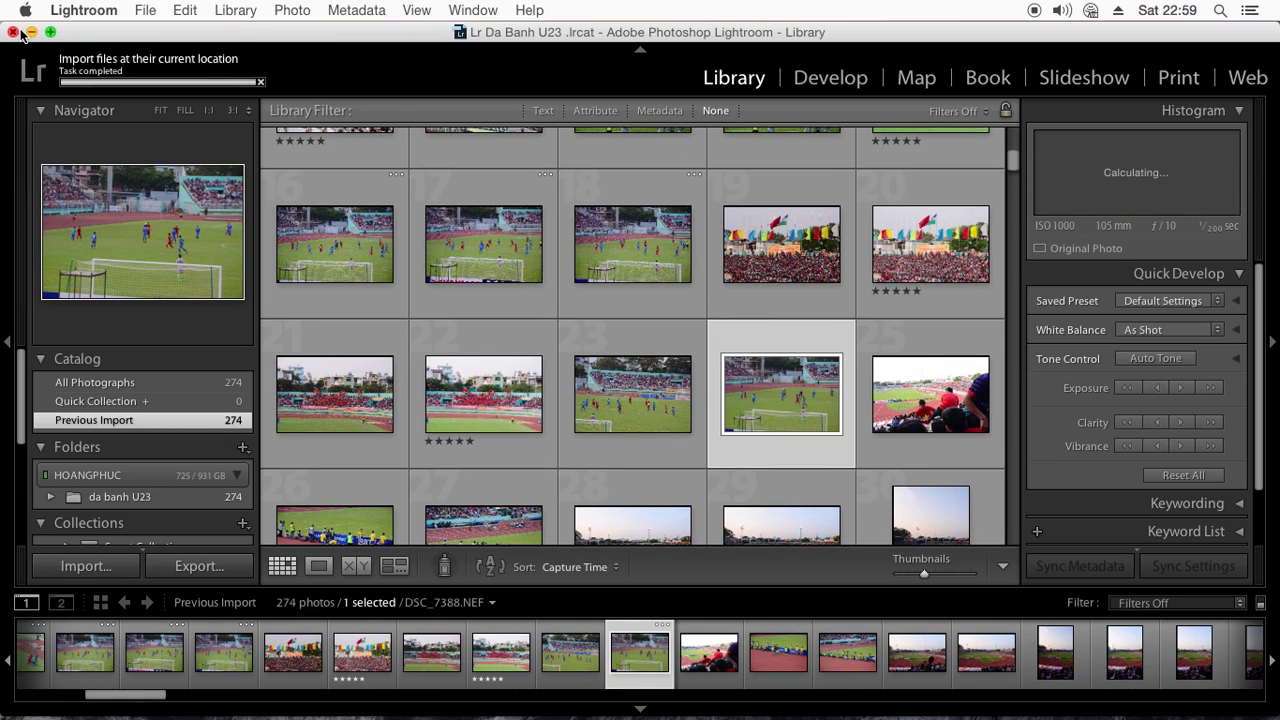
- Quit Lightroom and browse Finder from hinhanh into 27022015 timelapse > chieu > fix
key(super+q)
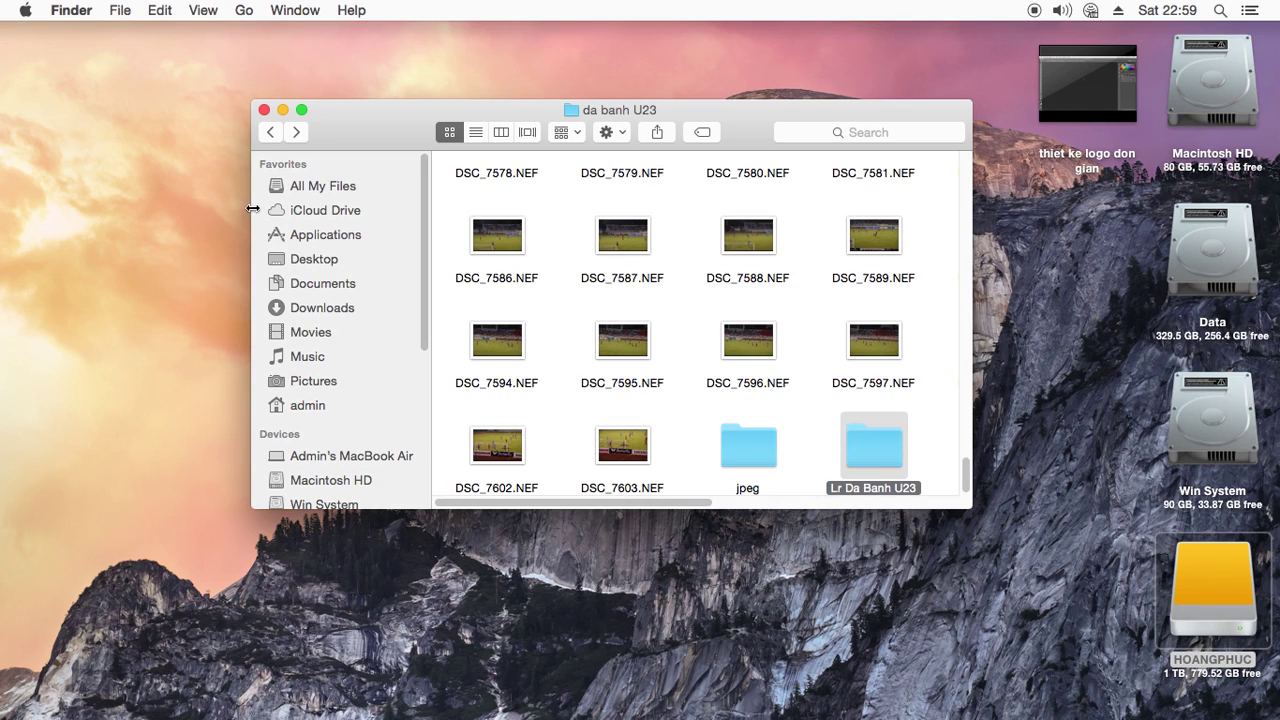
click(271, 131)
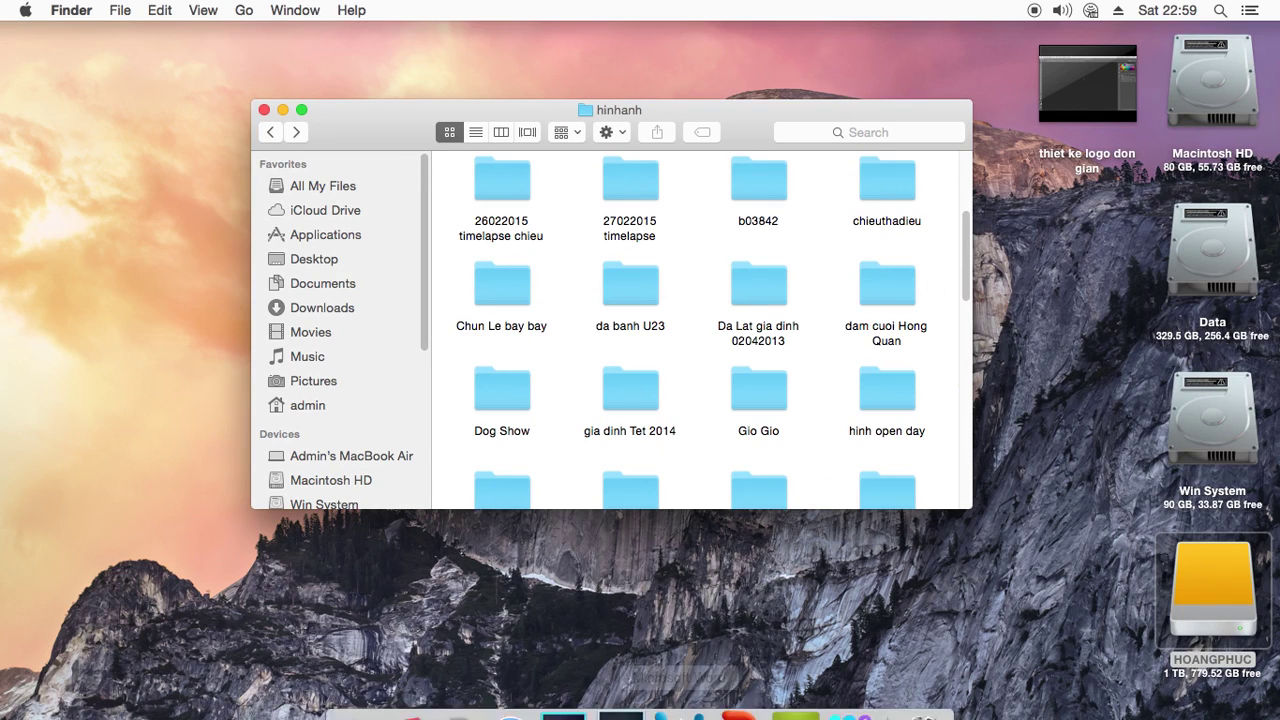
double_click(623, 188)
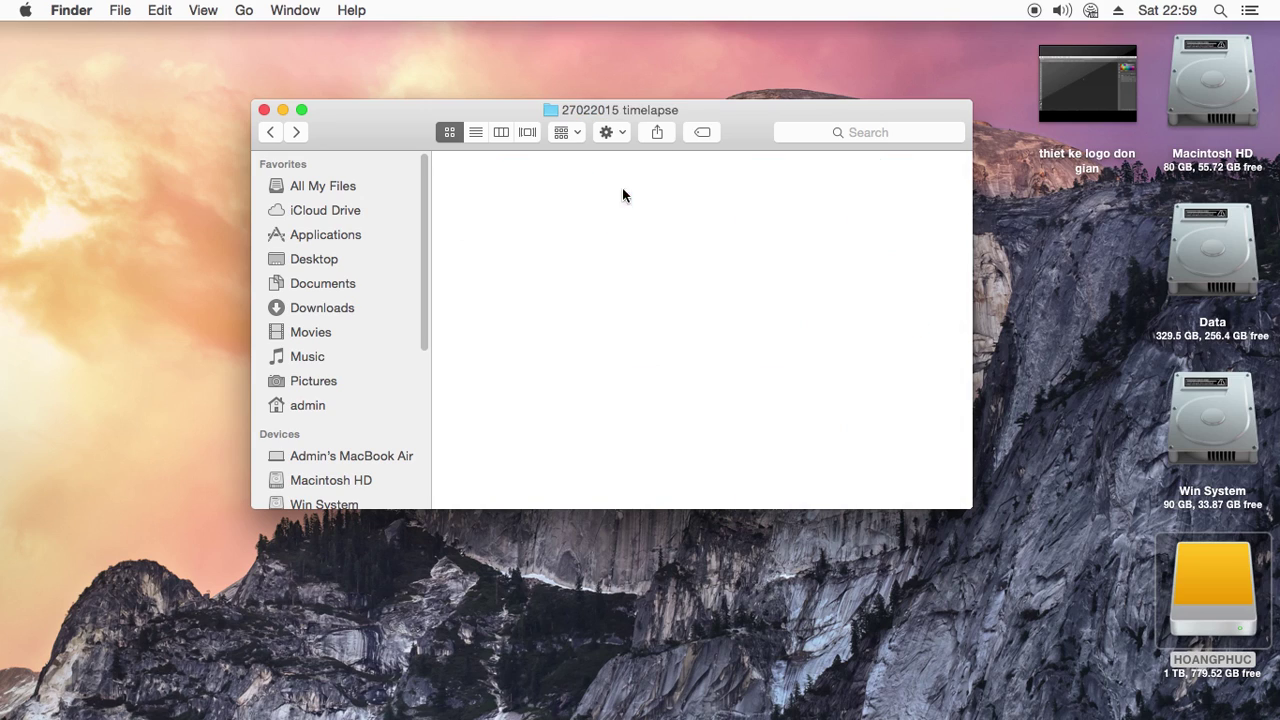
double_click(504, 193)
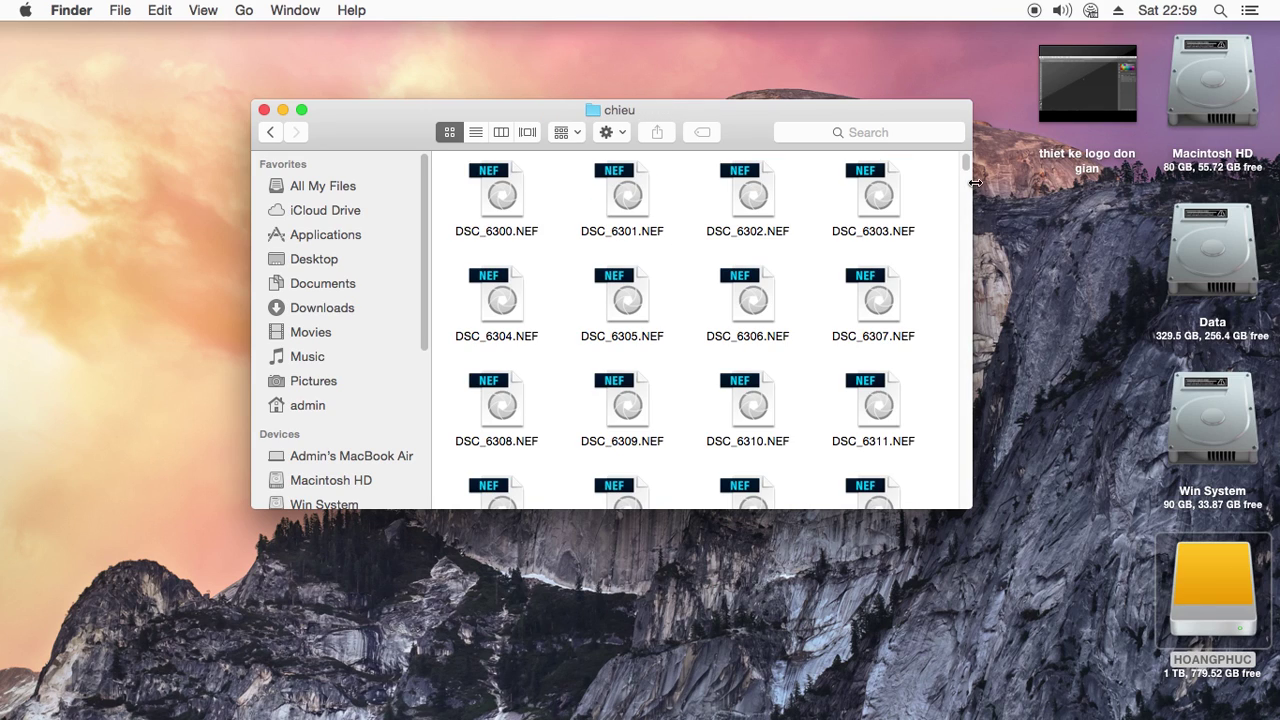
drag(965, 165, 964, 560)
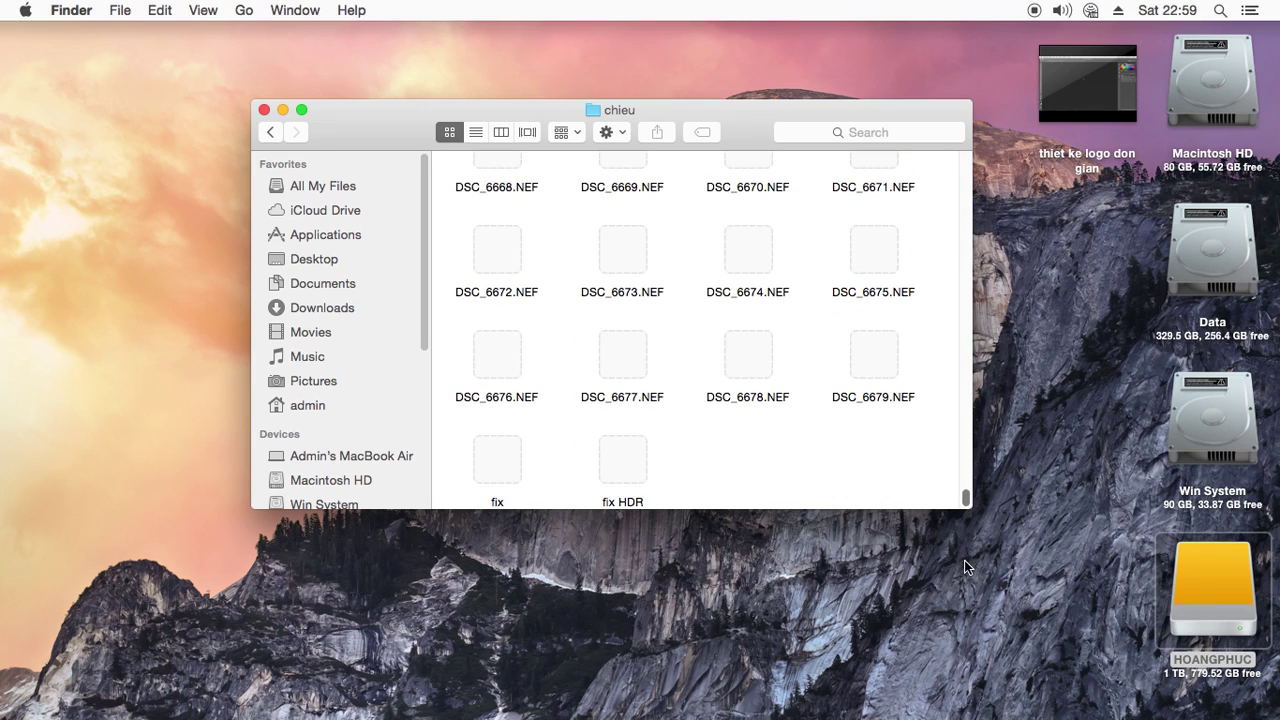
double_click(496, 462)
- Back out to hinhanh and open the lr folder inside Tho Bay Mau
click(267, 133)
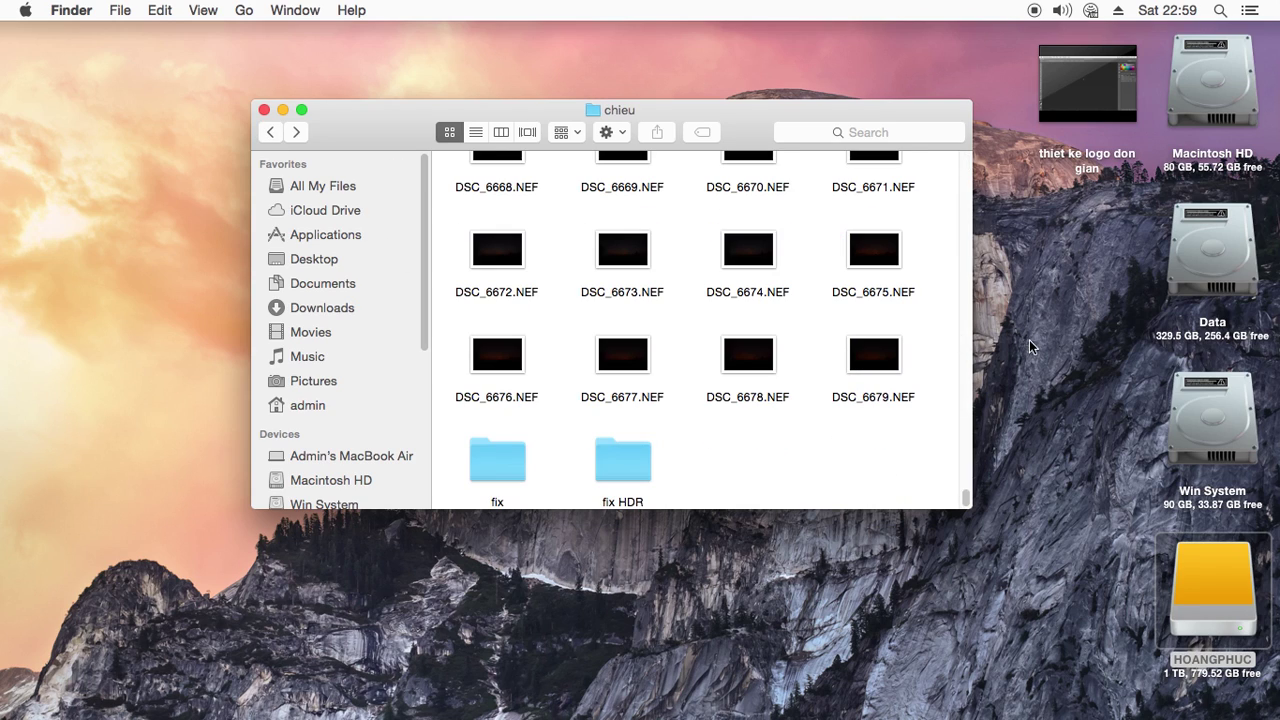
click(270, 133)
click(270, 133)
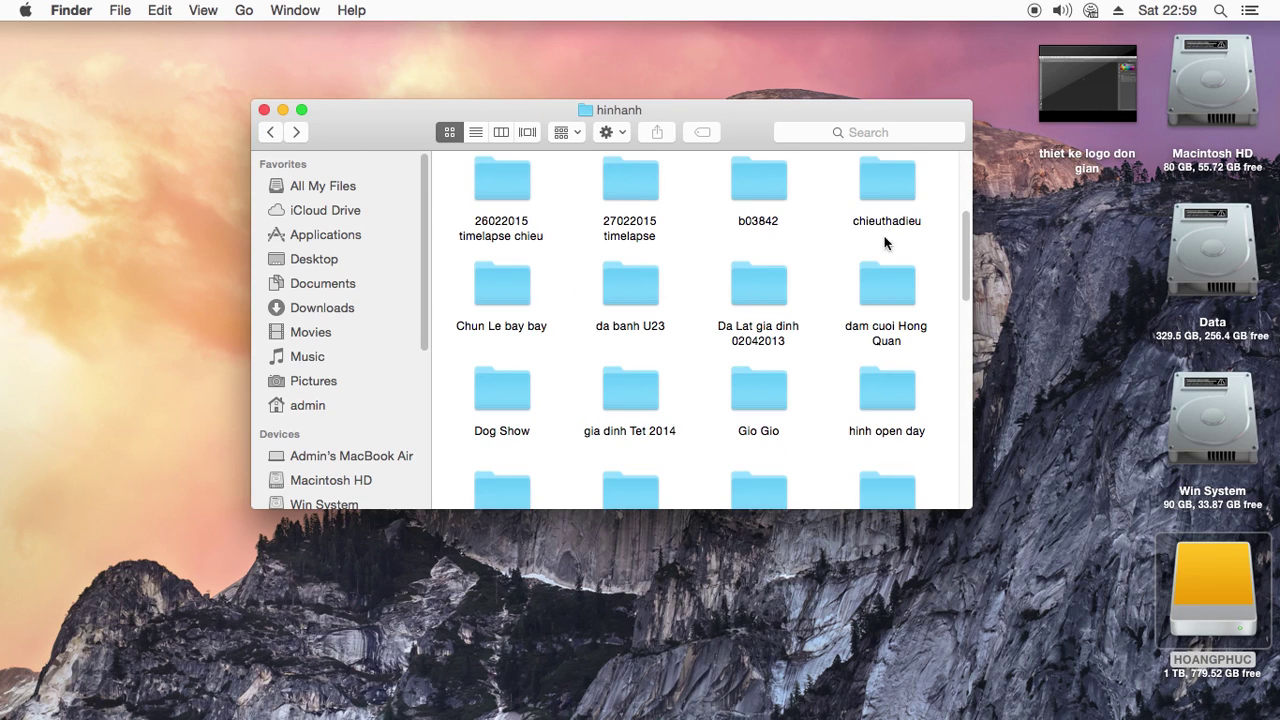
drag(965, 238, 966, 449)
double_click(763, 346)
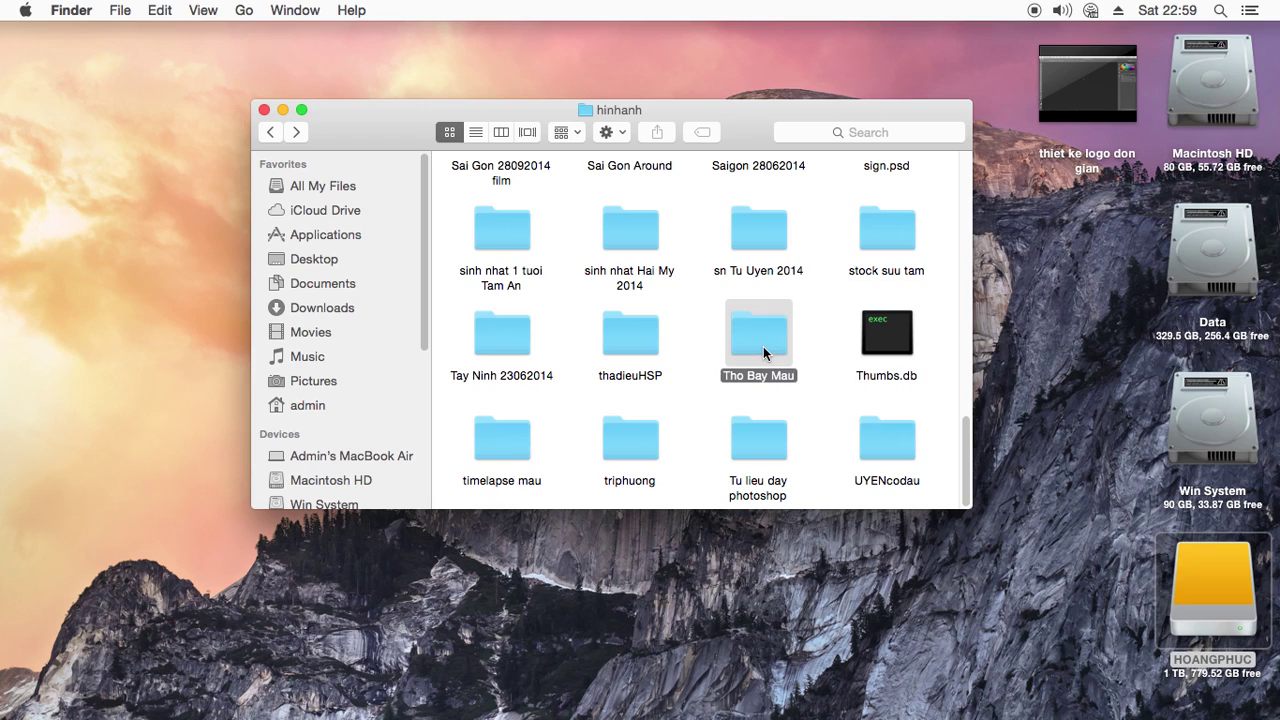
double_click(758, 368)
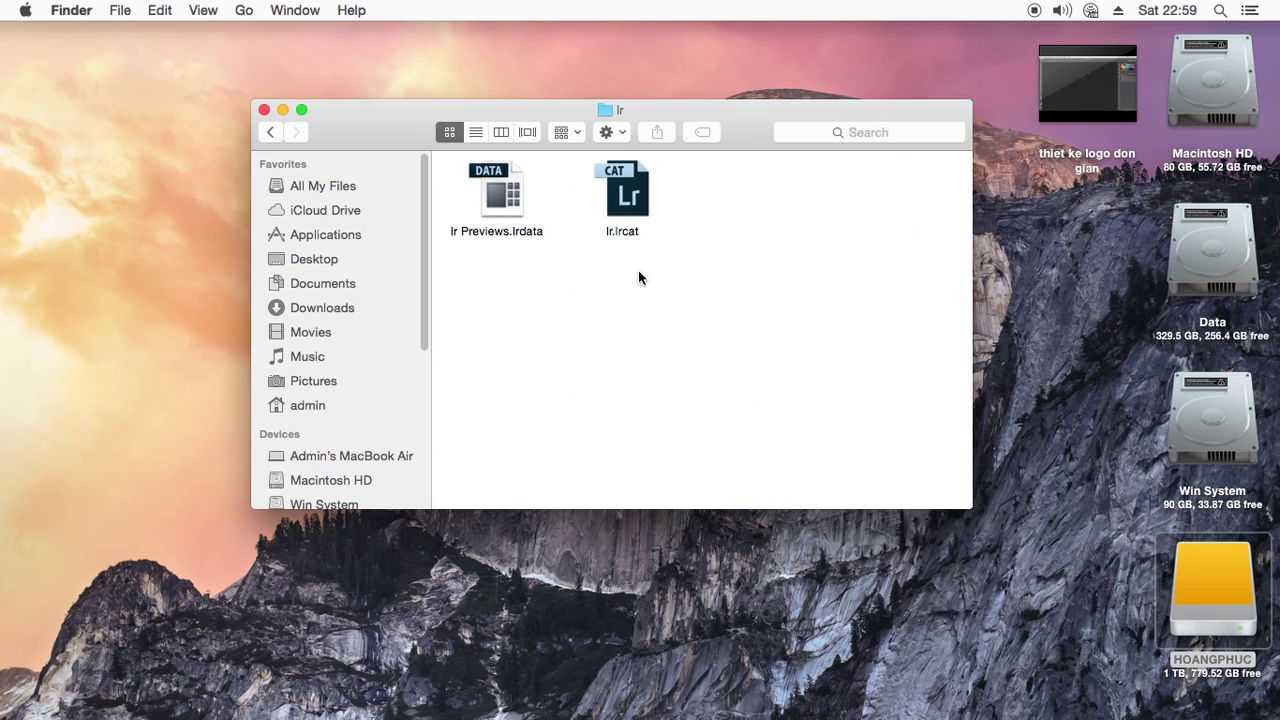
- Open lr.lrcat in Lightroom, scroll its 59-photo filmstrip, glance at the File menu, then close the window
double_click(622, 198)
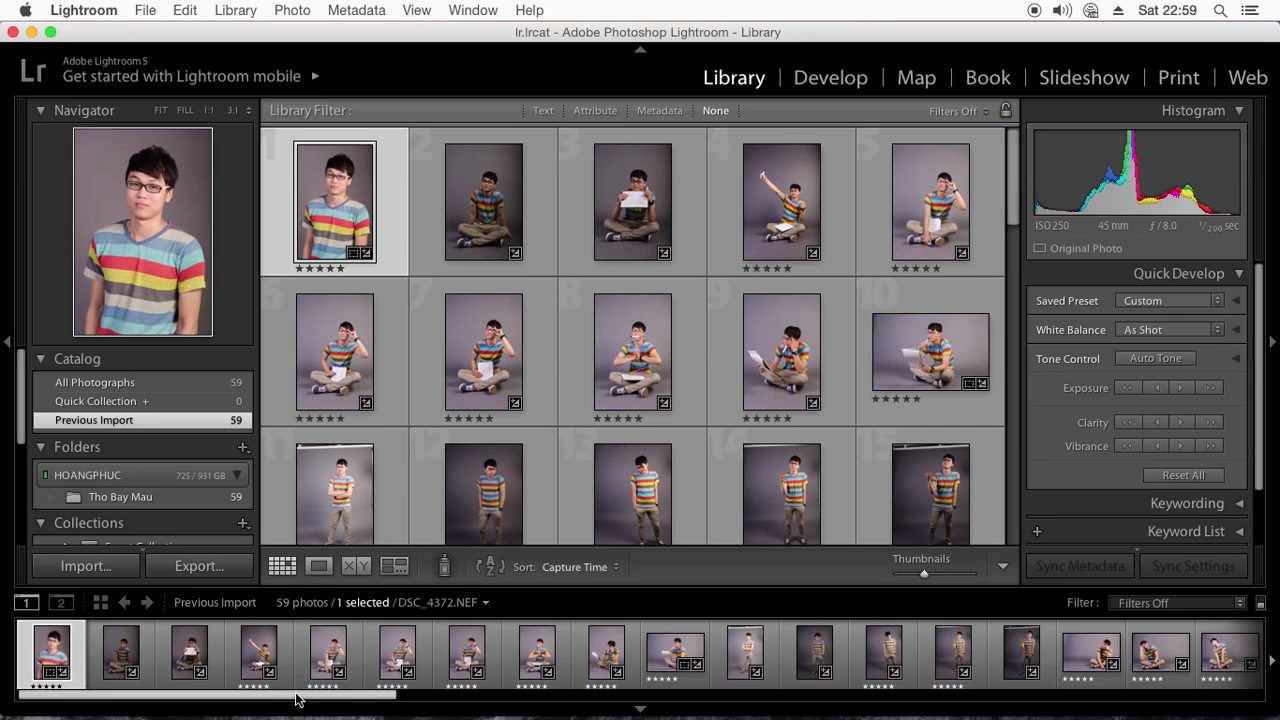
mouse_move(303, 694)
mouse_down()
mouse_move(1228, 712)
mouse_move(120, 700)
mouse_up()
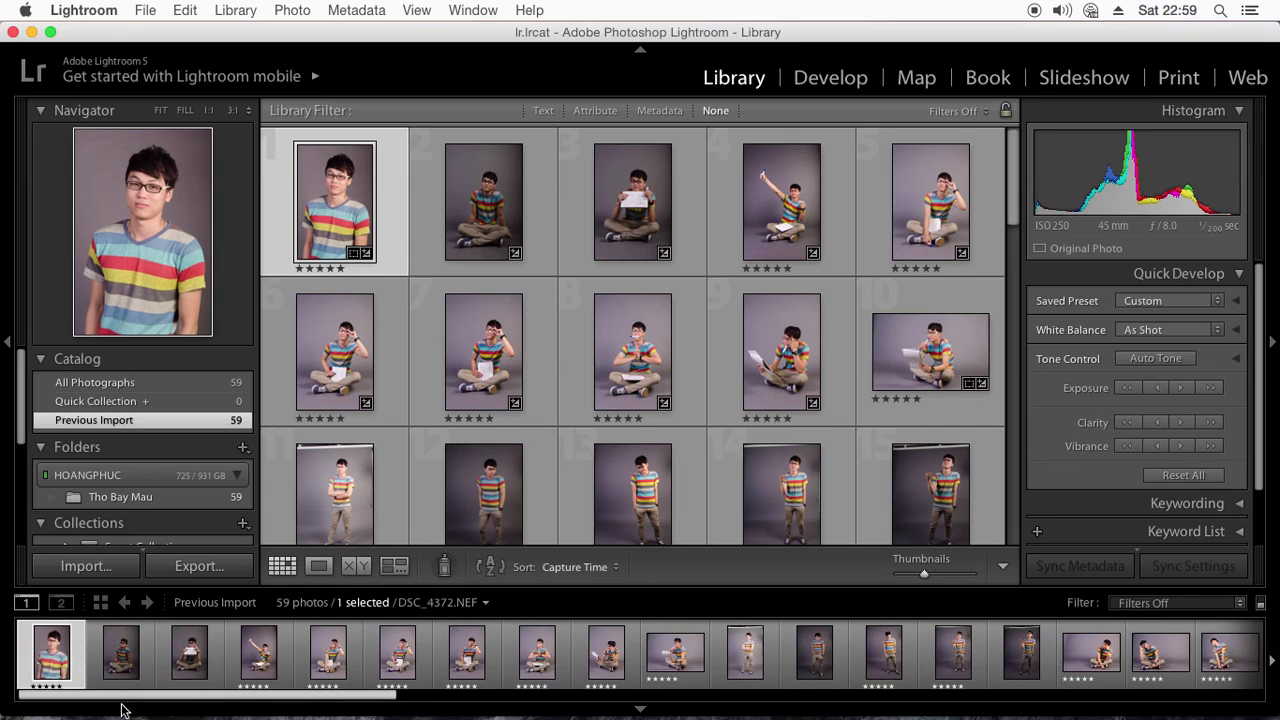
click(145, 12)
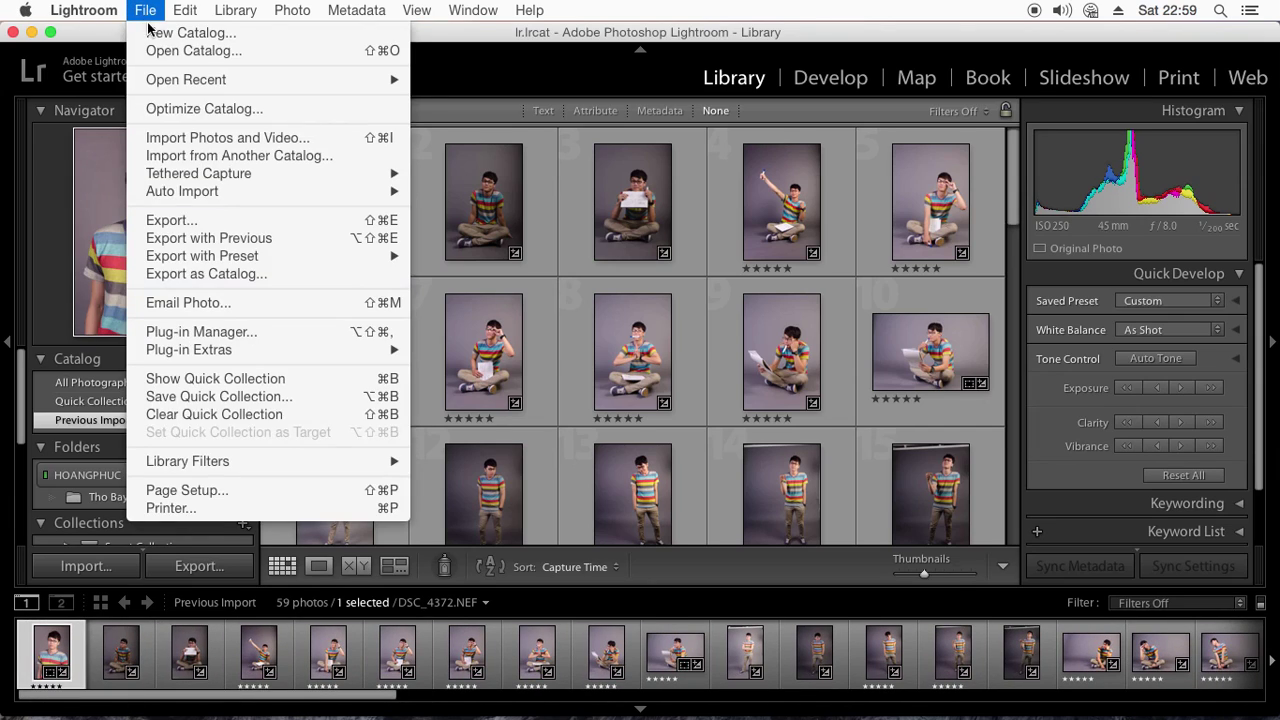
click(385, 47)
click(12, 32)
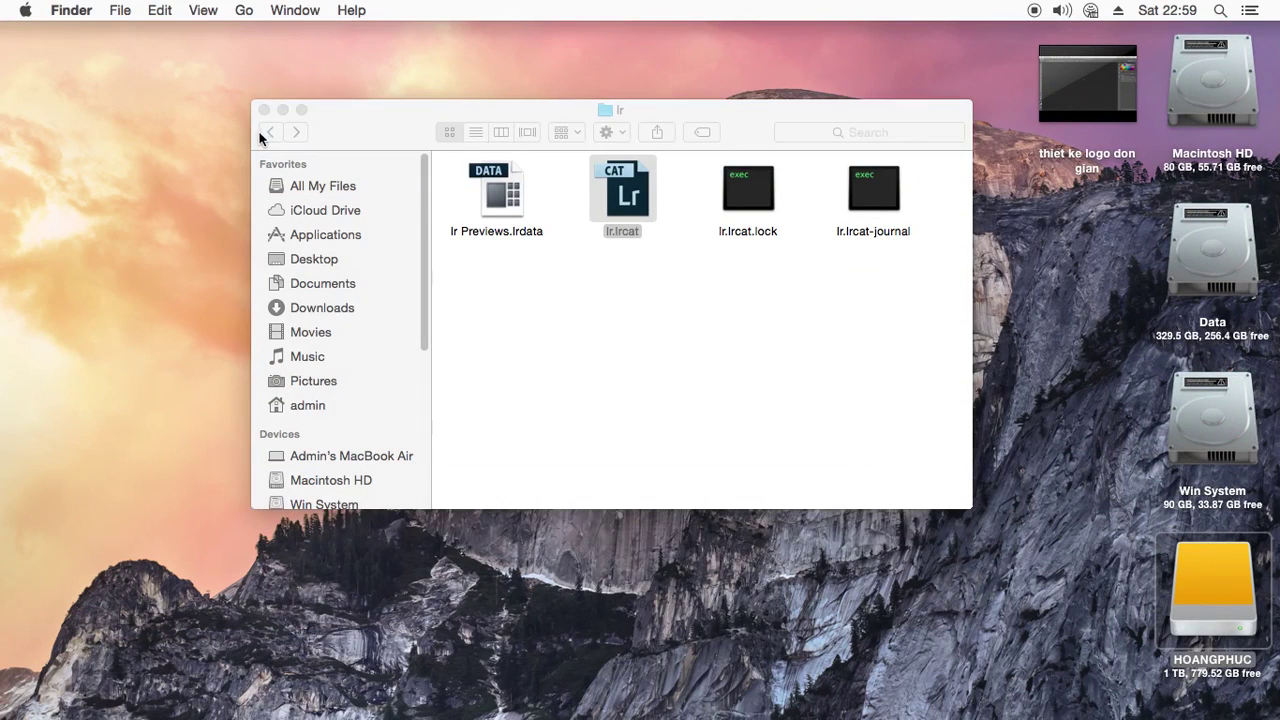
- Go back to hinhanh and open da banh U23 > Lr Da Banh U23 in Finder
click(268, 133)
click(269, 132)
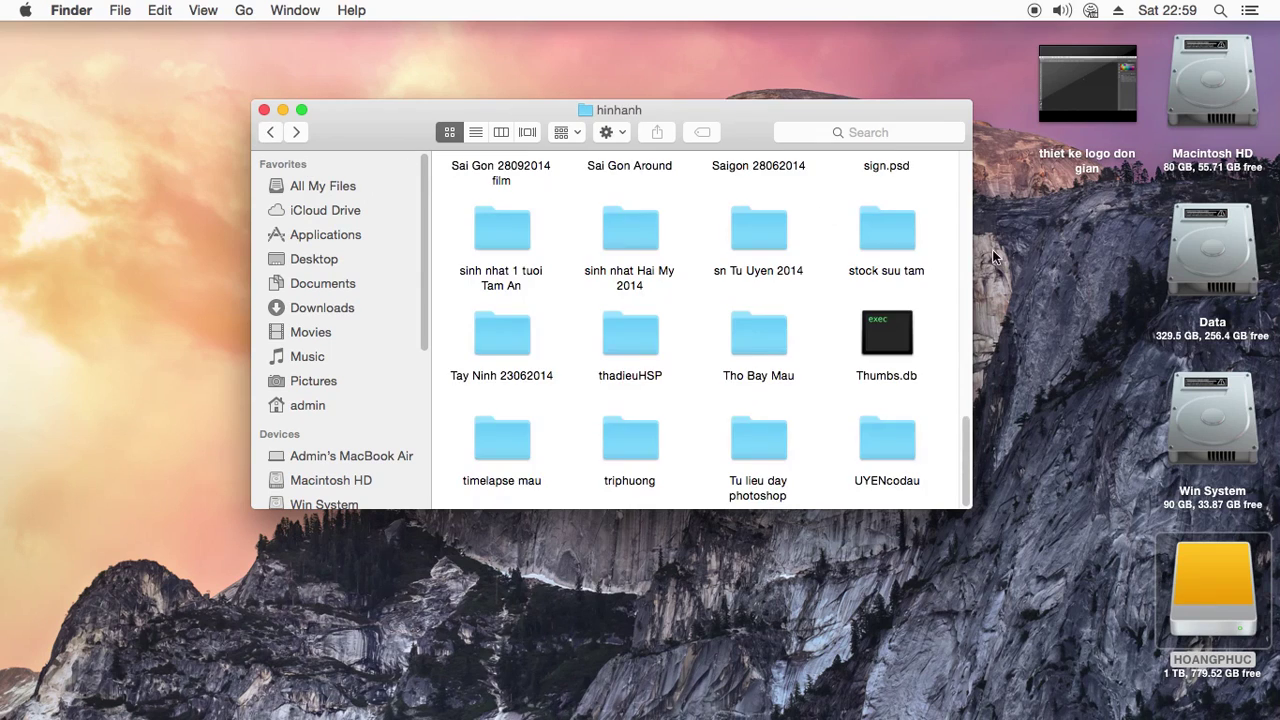
drag(965, 437, 963, 225)
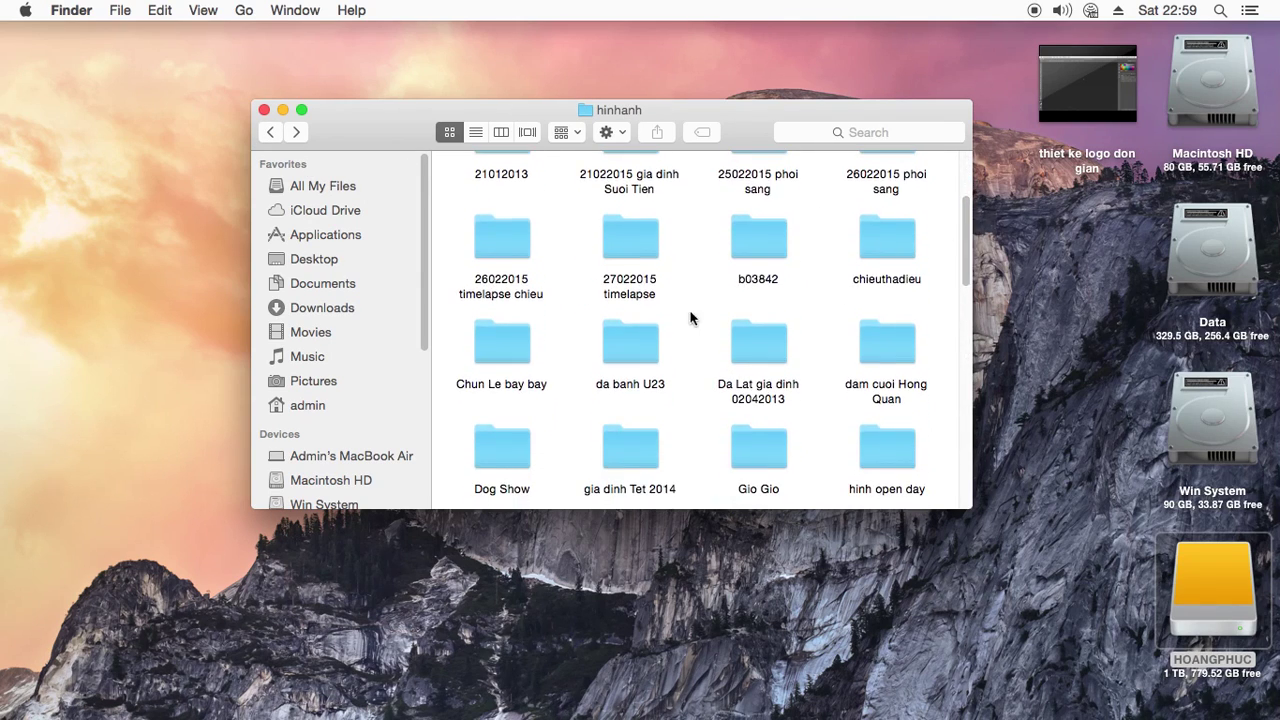
double_click(629, 355)
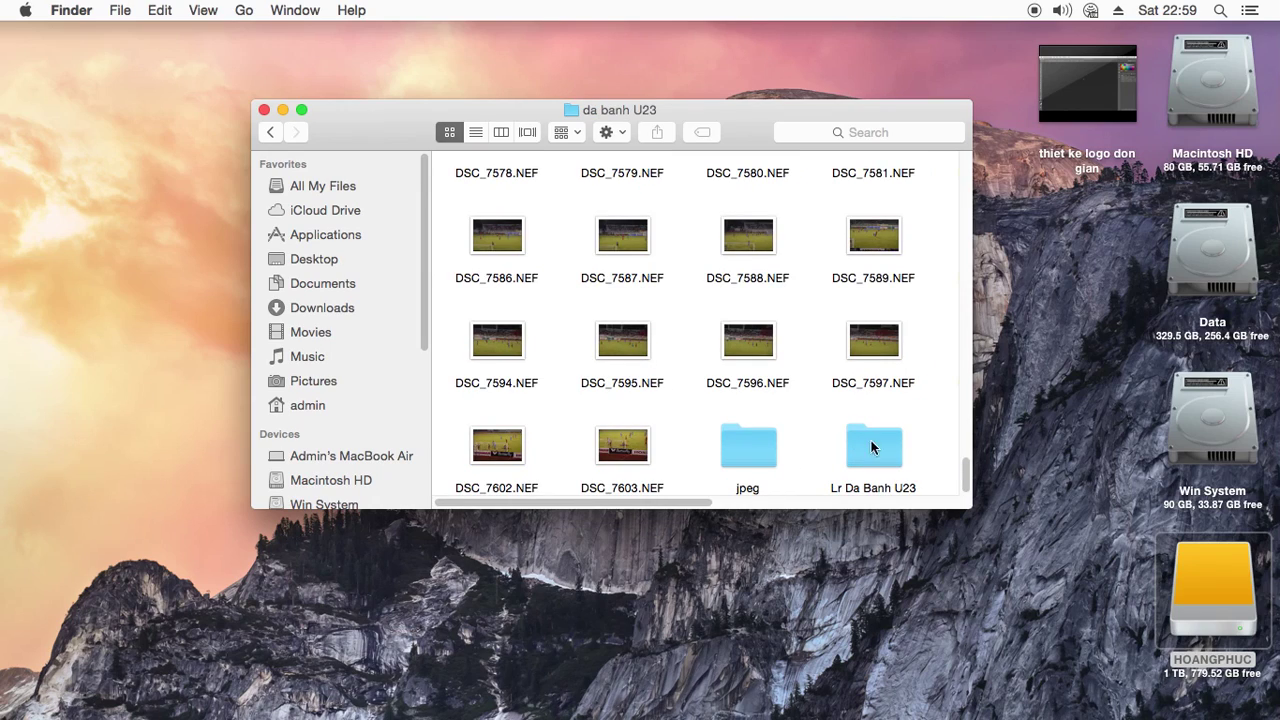
click(870, 448)
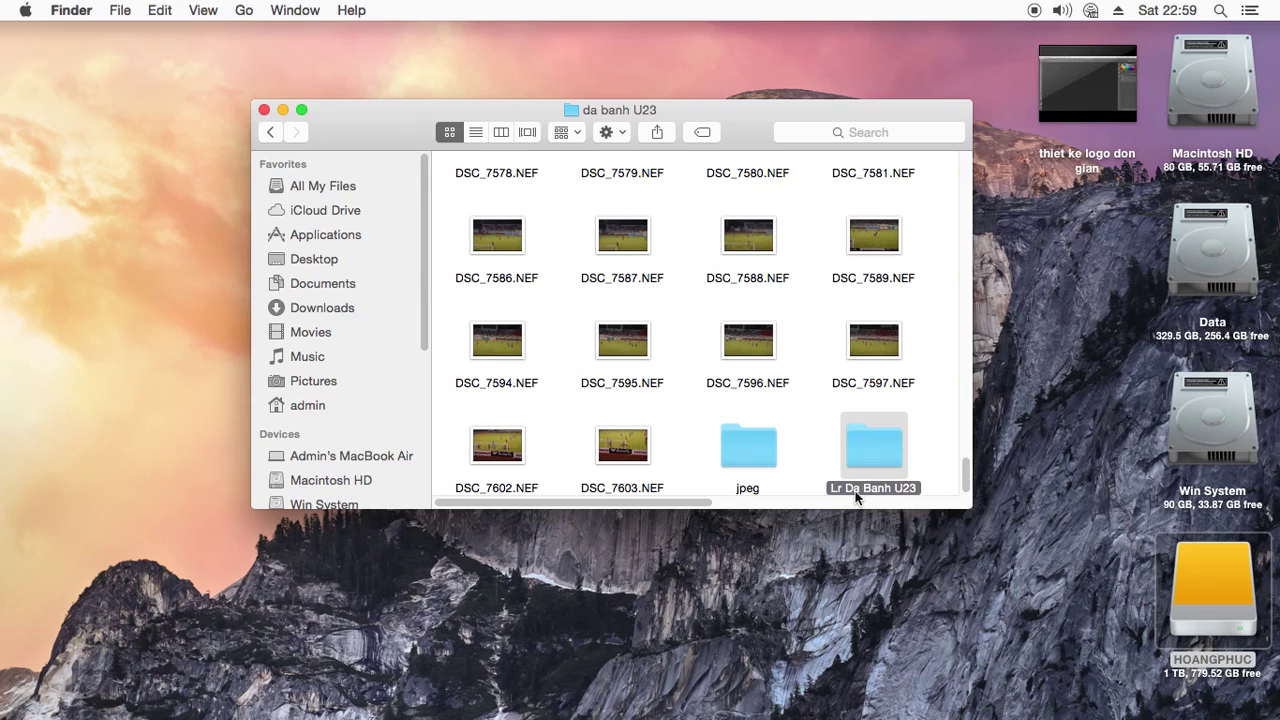
double_click(864, 457)
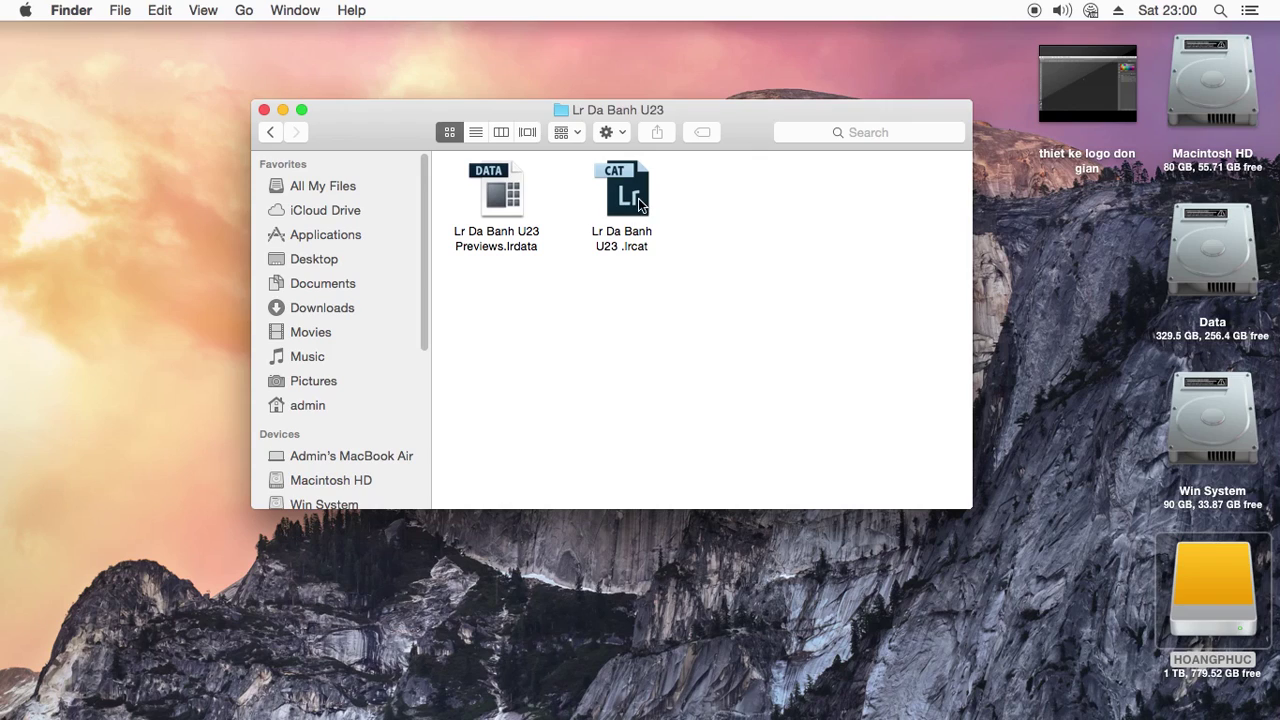
- Open Lr Da Banh U23 .lrcat and confirm relaunching Lightroom with that catalog
double_click(639, 208)
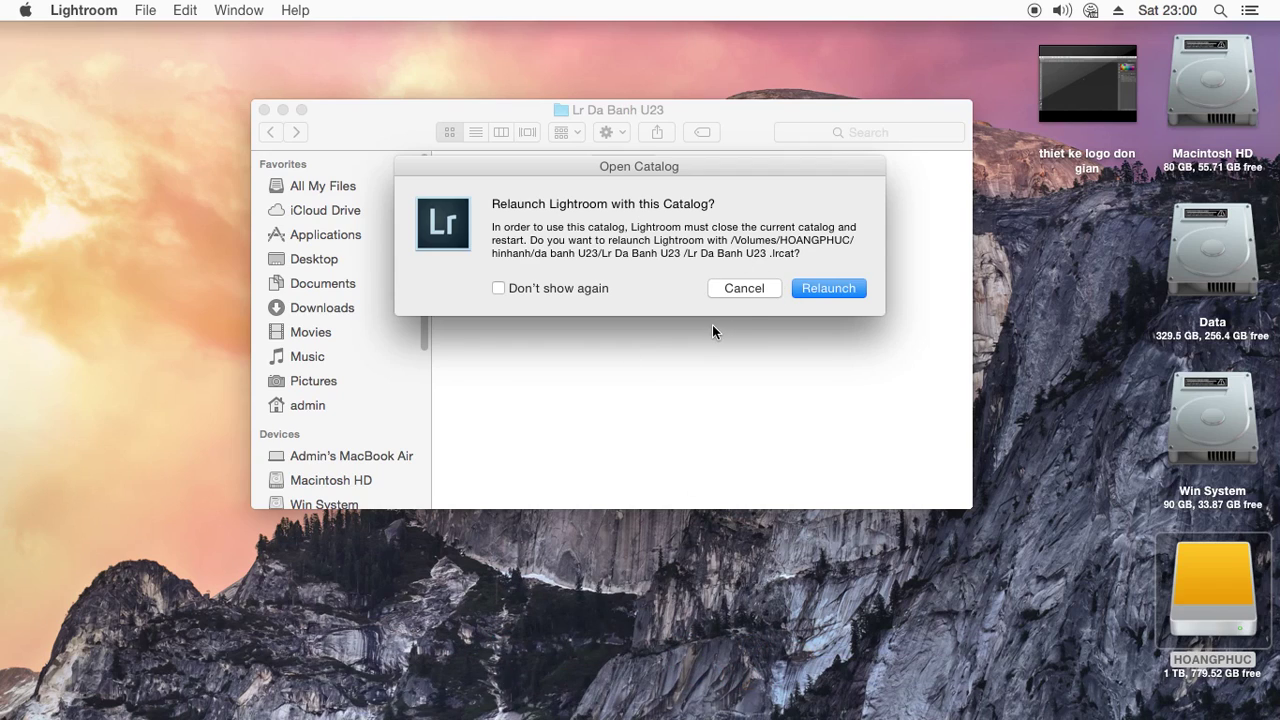
click(823, 286)
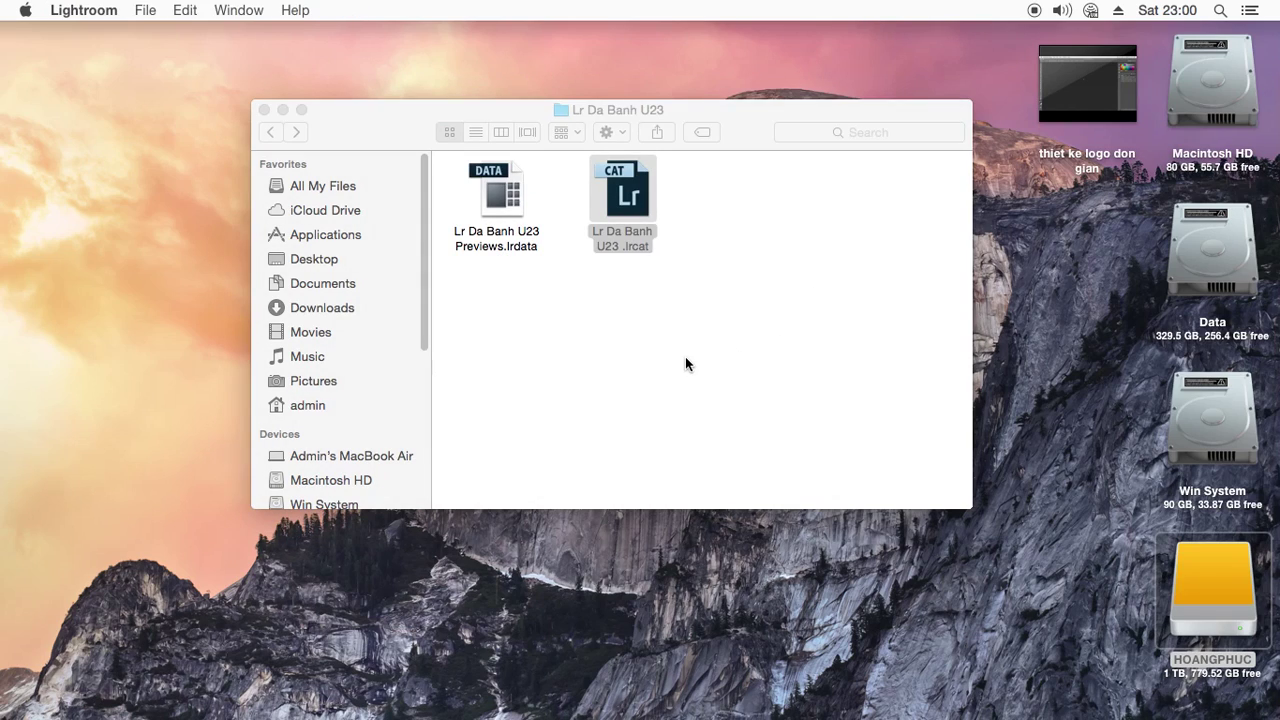